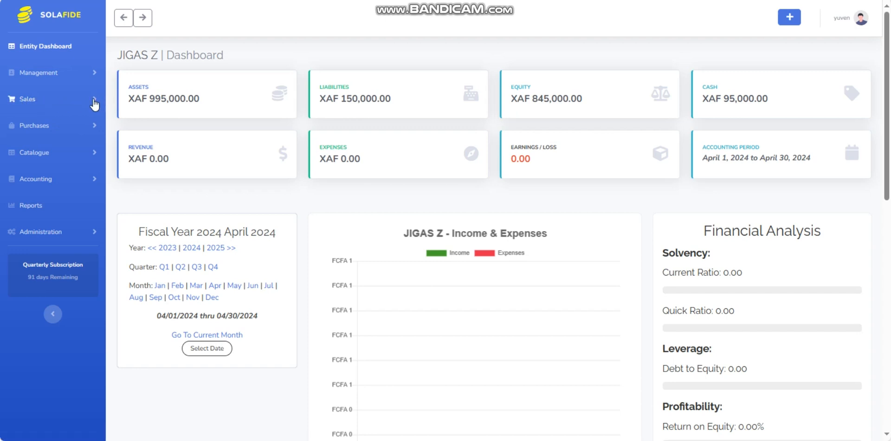
Step: Start a cash invoice from the sales invoices list and add HP laptops as the first item
left_click(80, 99)
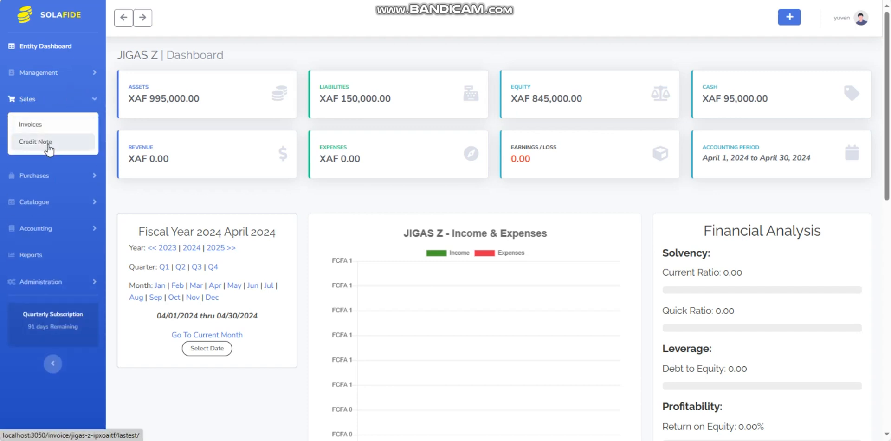
left_click(68, 130)
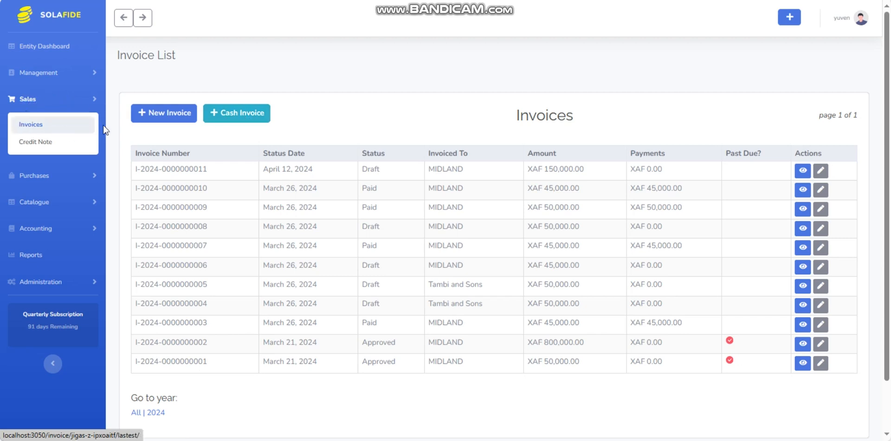
left_click(227, 117)
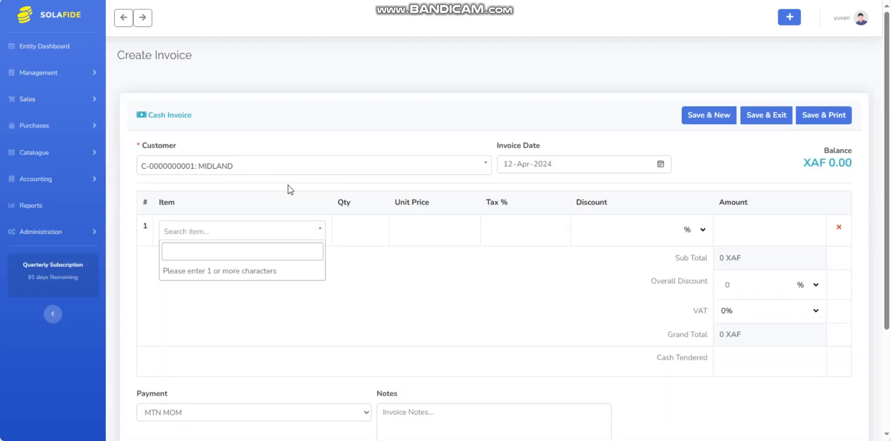
type("h")
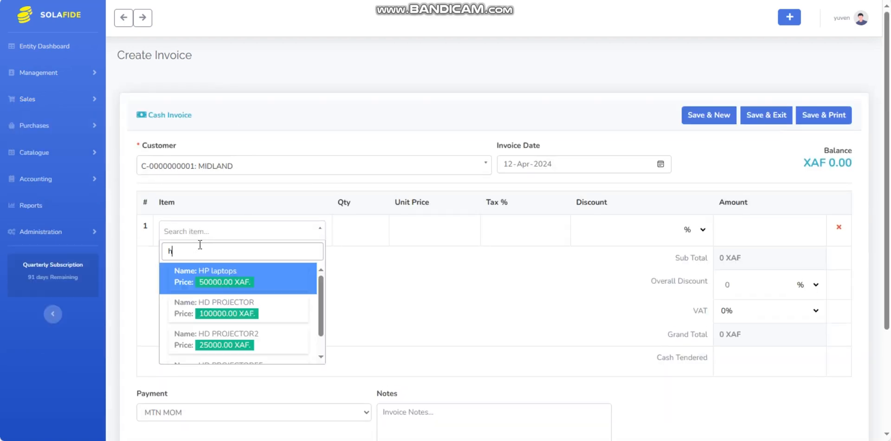
left_click(213, 288)
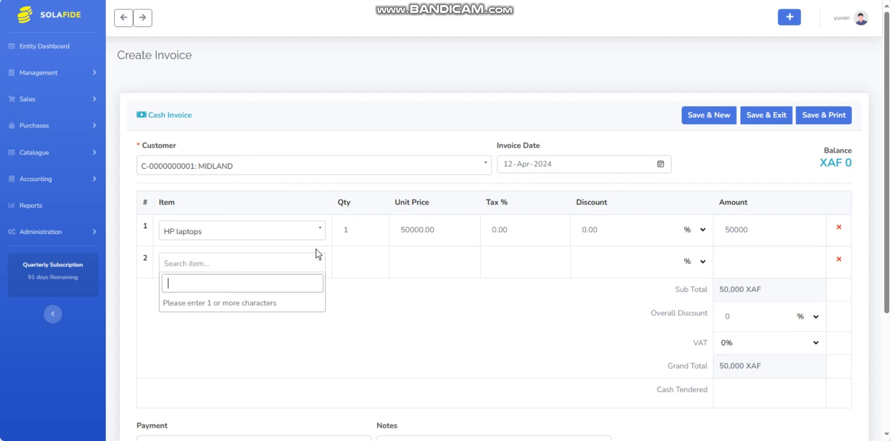
Step: Set the HP laptops line to quantity 15 and unit price 520000.00
left_click(353, 229)
type("5")
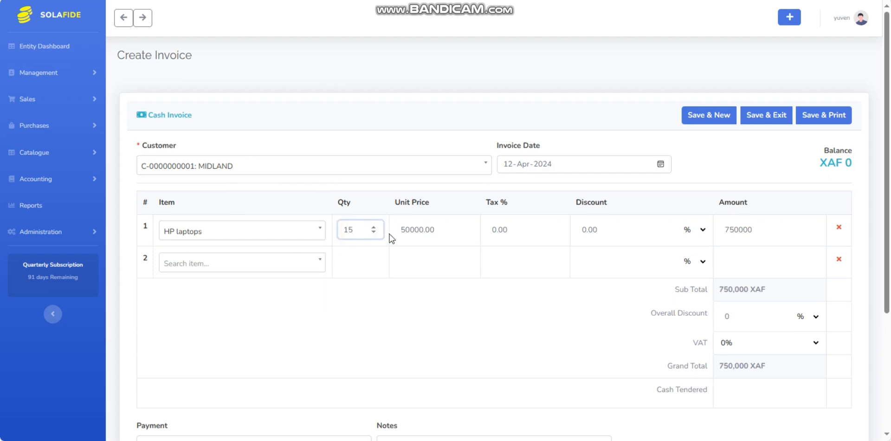
left_click(407, 229)
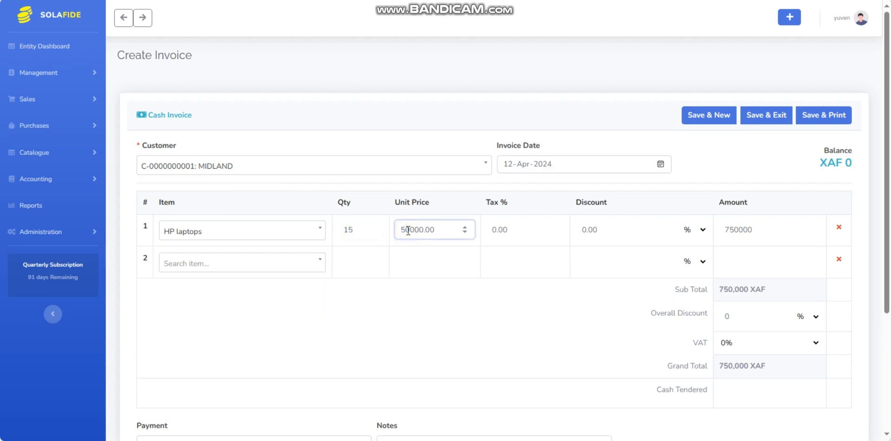
type("2")
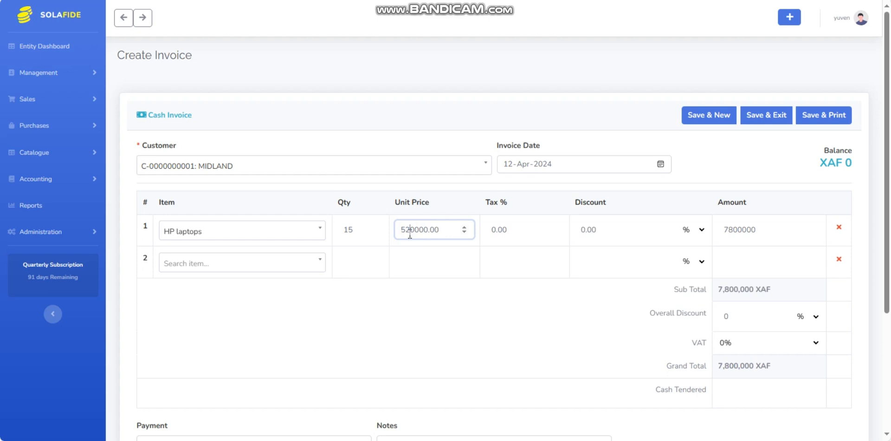
left_click(525, 301)
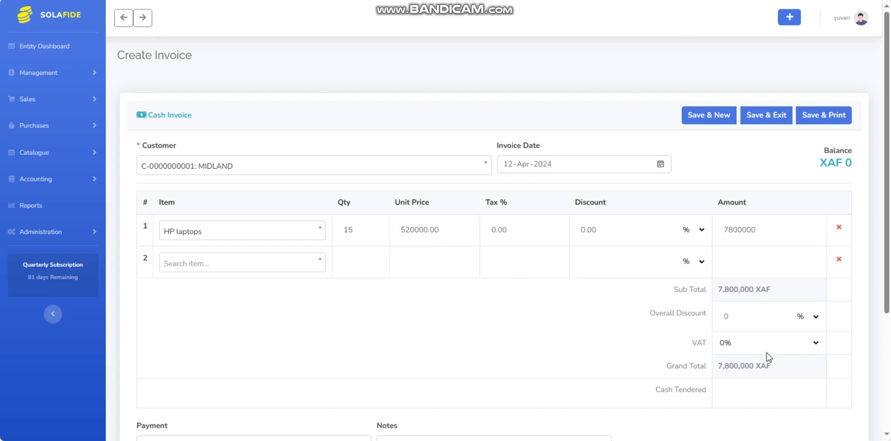
Step: Keep MTN MOM as the payment method, then save the cash invoice and return to the invoice list
scroll(477, 305, "down", 3)
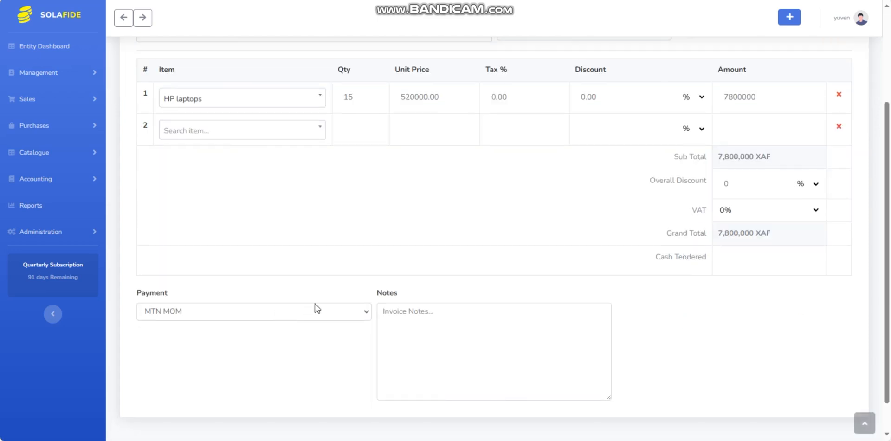
left_click(370, 315)
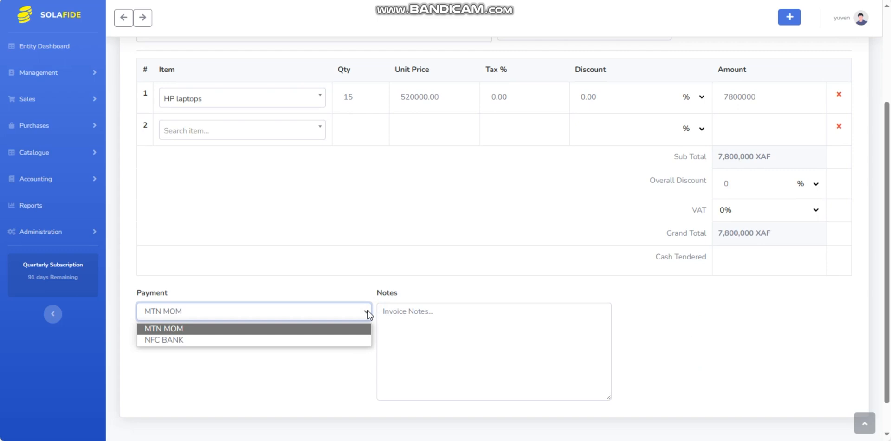
left_click(367, 312)
scroll(669, 207, "up", 3)
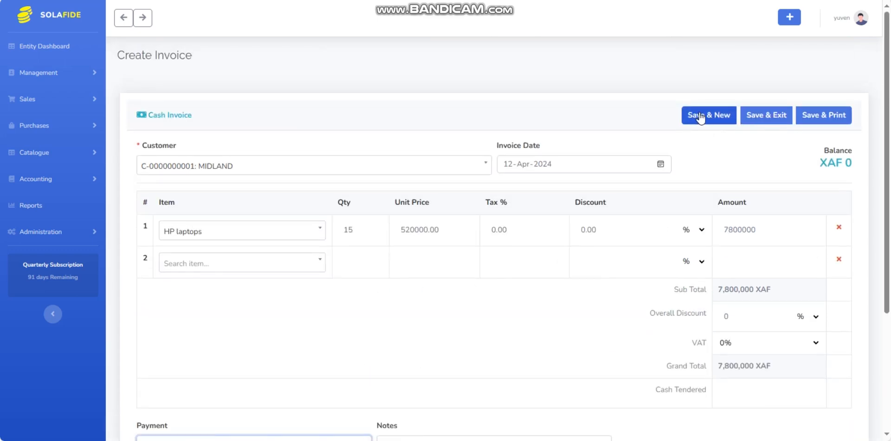
left_click(769, 120)
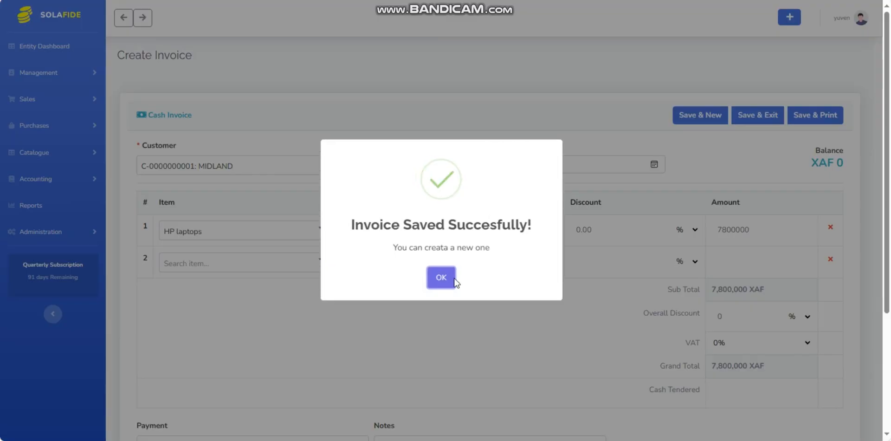
left_click(444, 279)
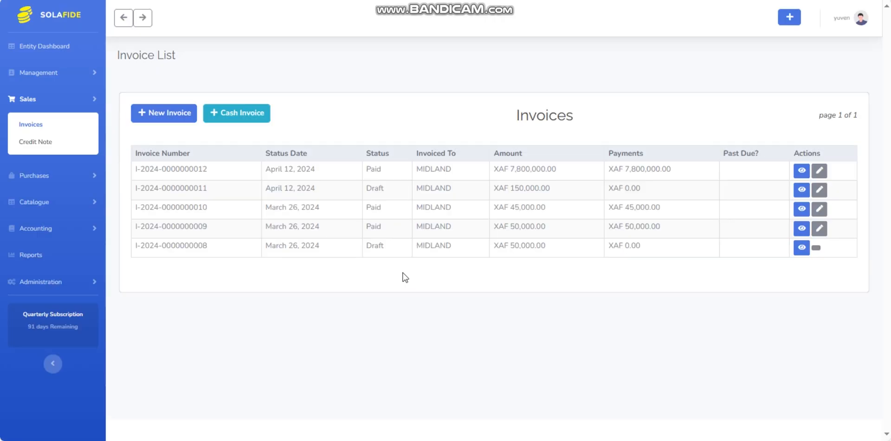
Step: Start a new regular invoice and choose Tambi and Sons as the customer
left_click(168, 118)
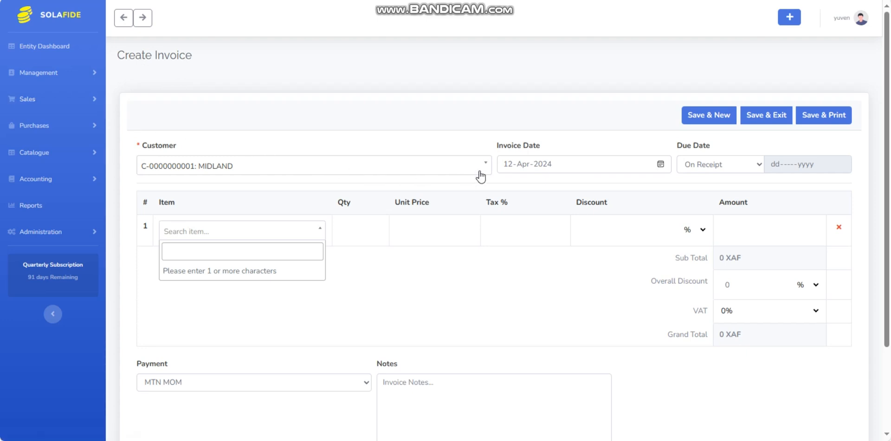
left_click(789, 17)
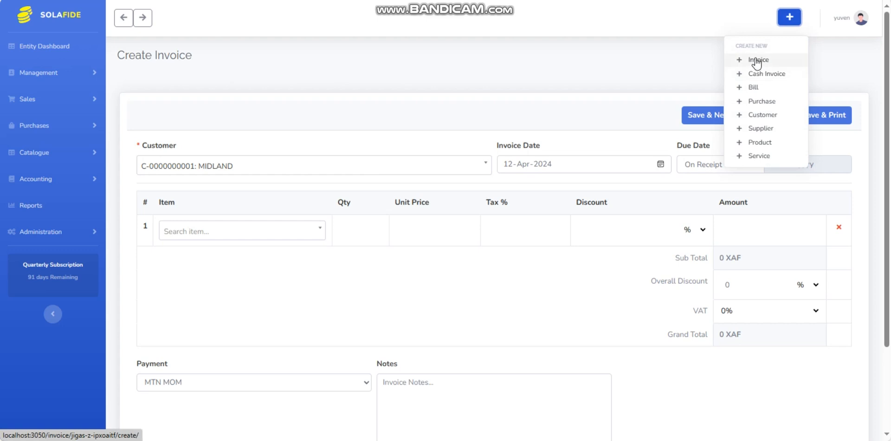
left_click(651, 58)
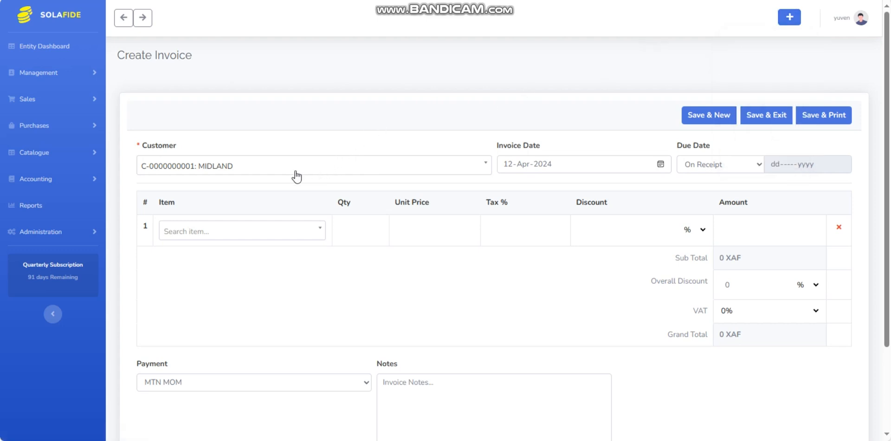
left_click(486, 166)
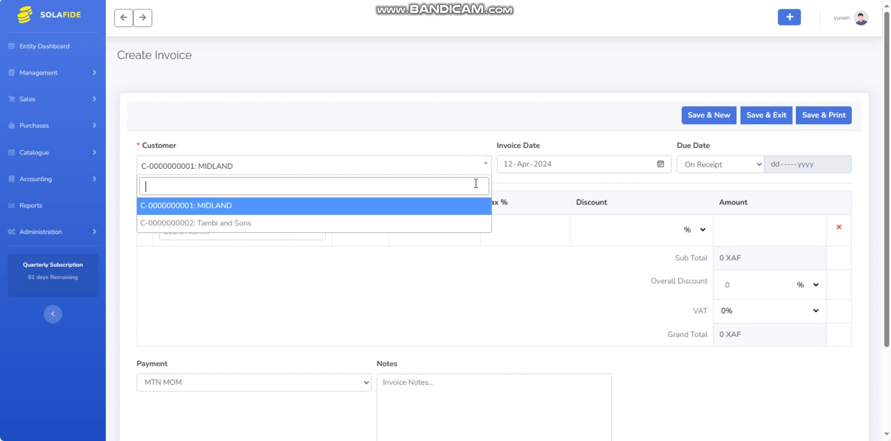
left_click(454, 228)
Step: Add HD PROJECTOR as the first invoice item with quantity 5
left_click(320, 233)
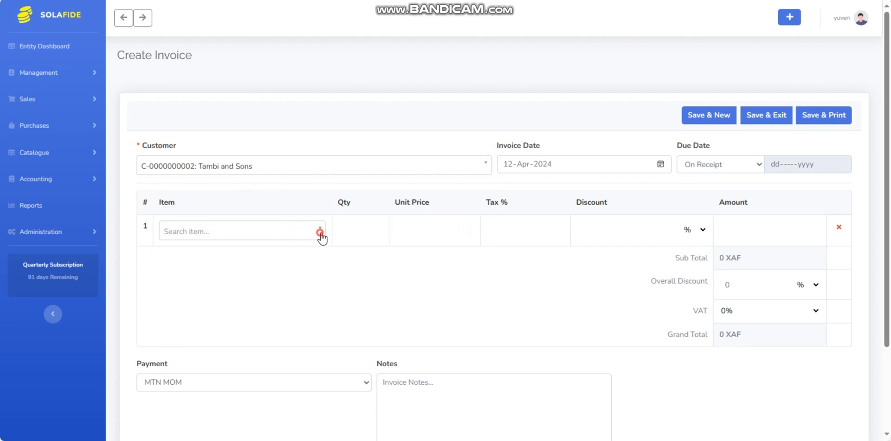
type("h")
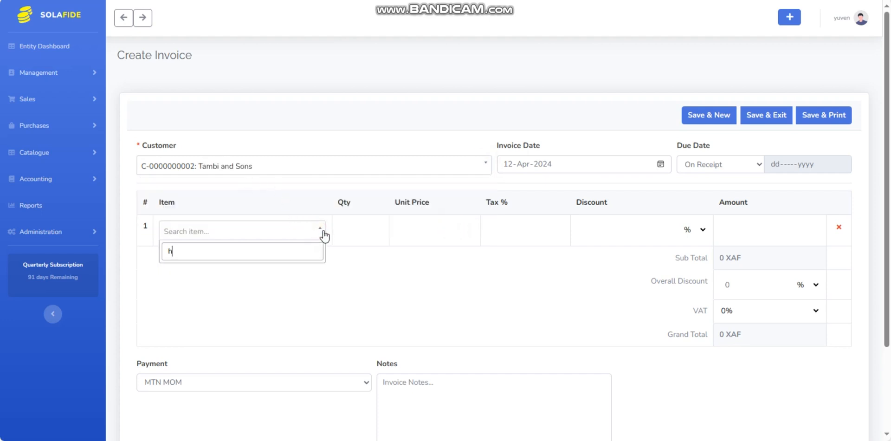
left_click(274, 308)
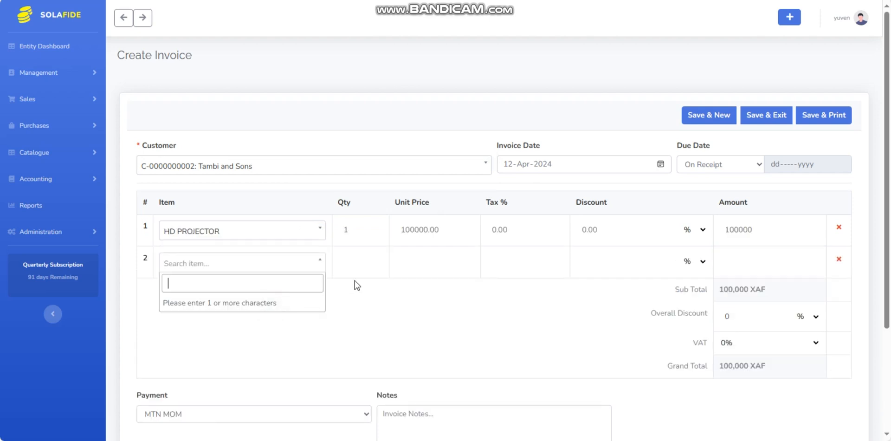
left_click(355, 229)
key("BackSpace")
type("5")
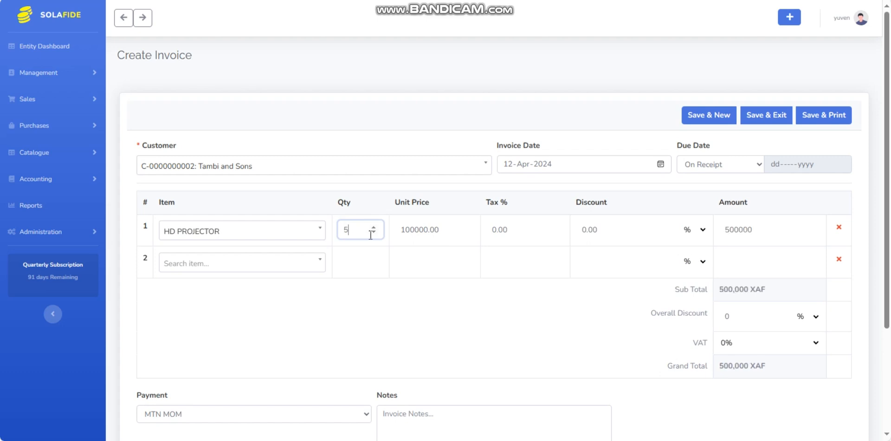
Step: Set the HD PROJECTOR unit price to 1500000.00, then save the invoice and return to the invoice list
left_click(406, 229)
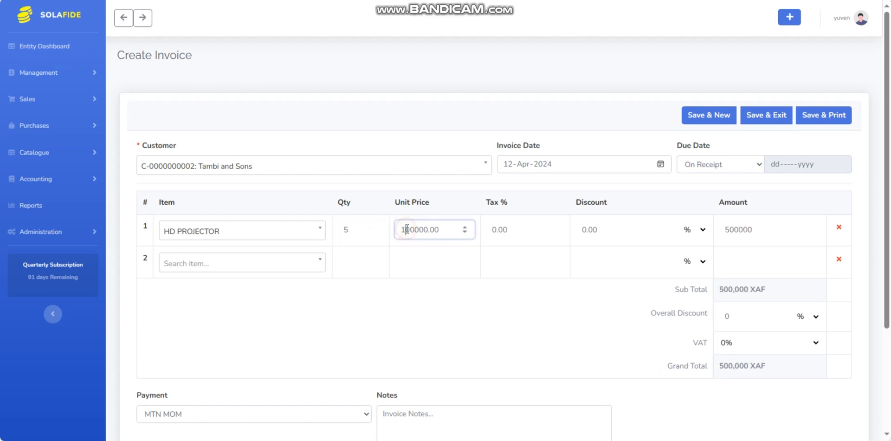
type("5")
left_click(433, 281)
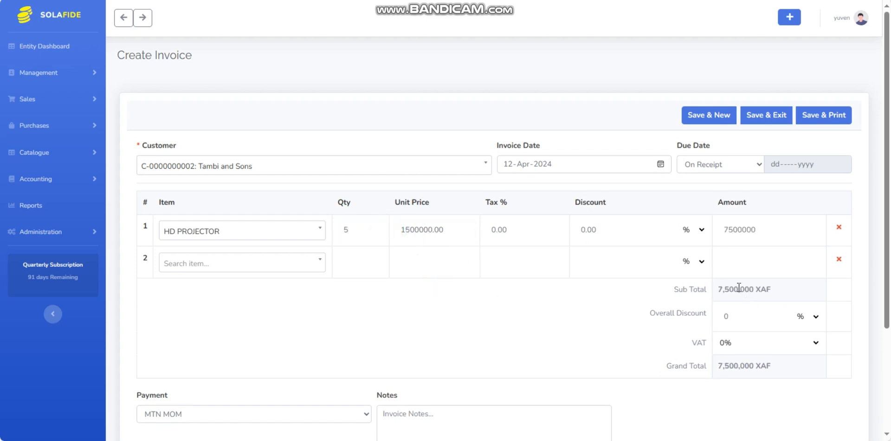
left_click(758, 119)
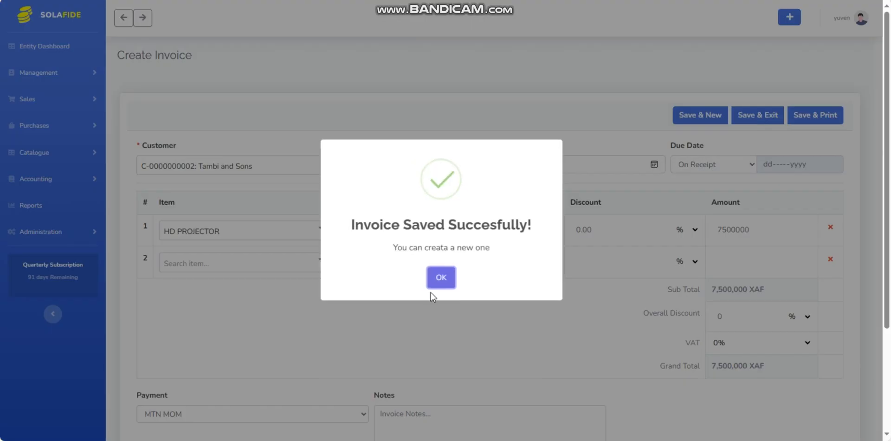
left_click(436, 283)
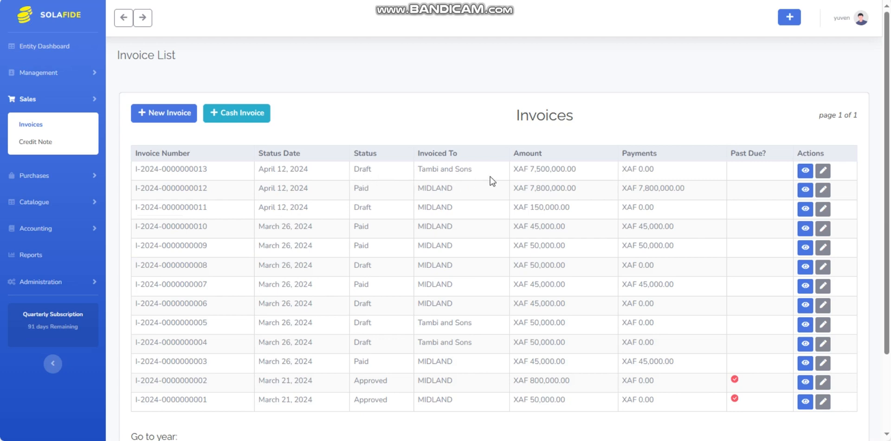
Step: Open the draft Tambi and Sons invoice for XAF 7,500,000.00 and mark it as In Review
left_click(805, 173)
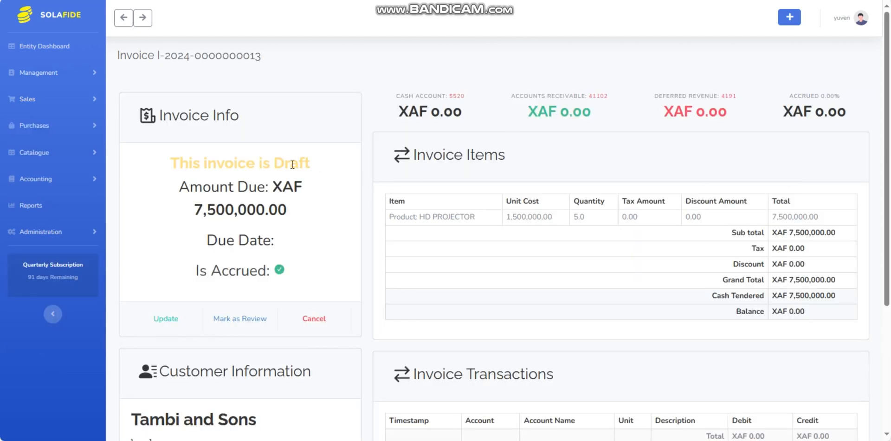
left_click_drag(170, 164, 324, 171)
left_click(329, 189)
left_click(248, 321)
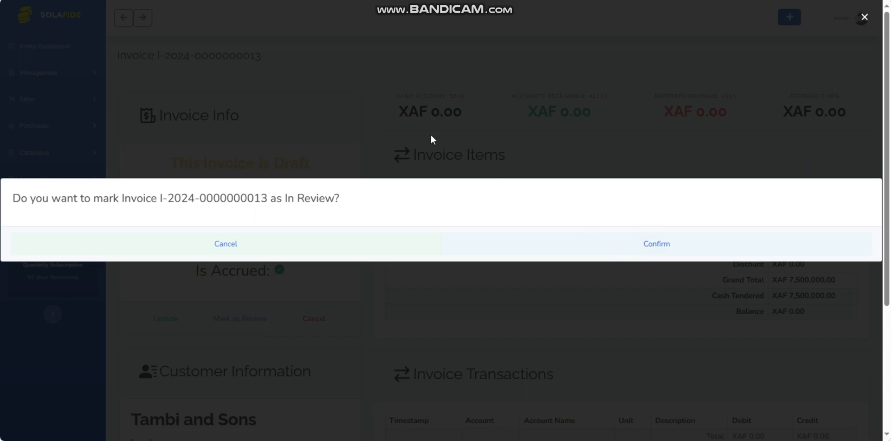
scroll(464, 195, "down", 4)
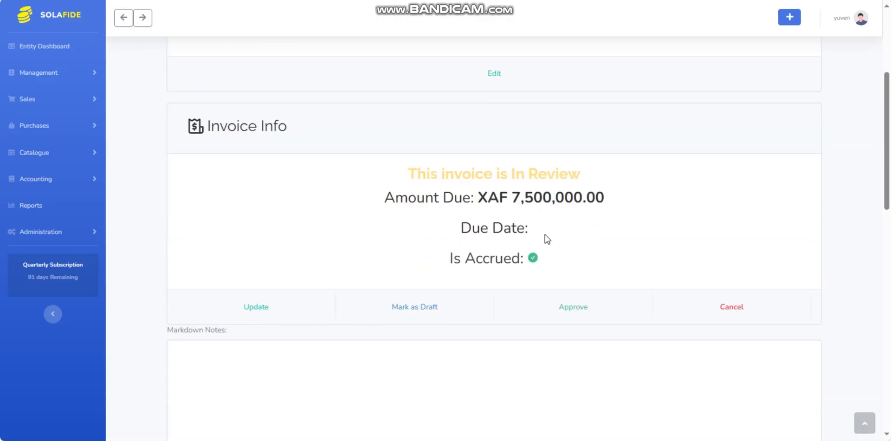
Step: Approve the Tambi and Sons invoice that is in review
left_click(571, 301)
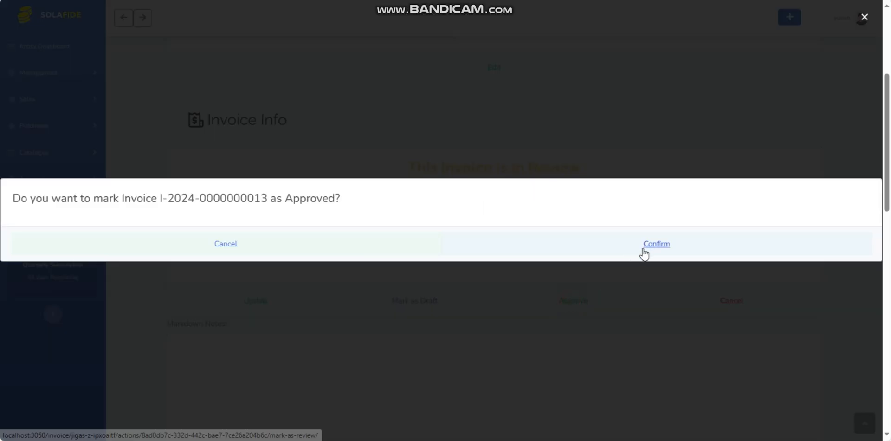
left_click(611, 249)
scroll(514, 225, "down", 4)
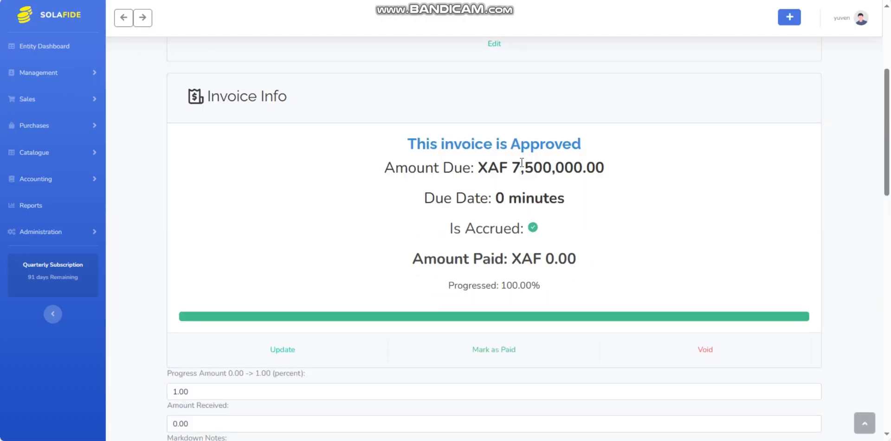
Step: Mark the approved Tambi and Sons invoice as Paid and confirm the change
scroll(500, 222, "down", 3)
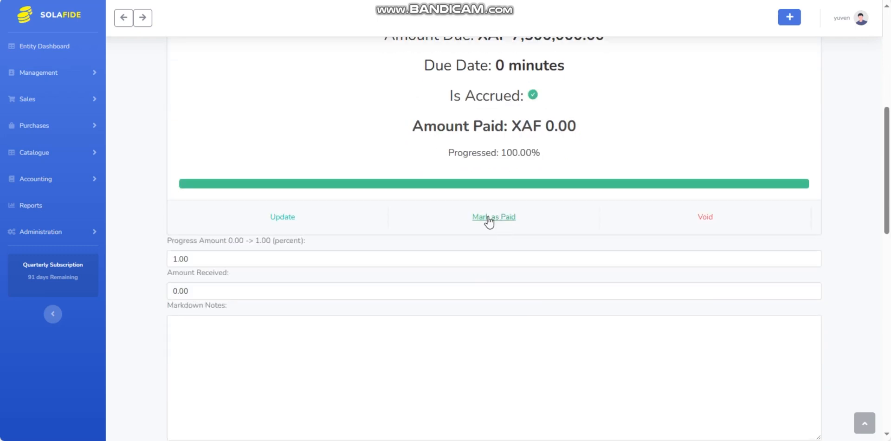
left_click(326, 258)
left_click(196, 289)
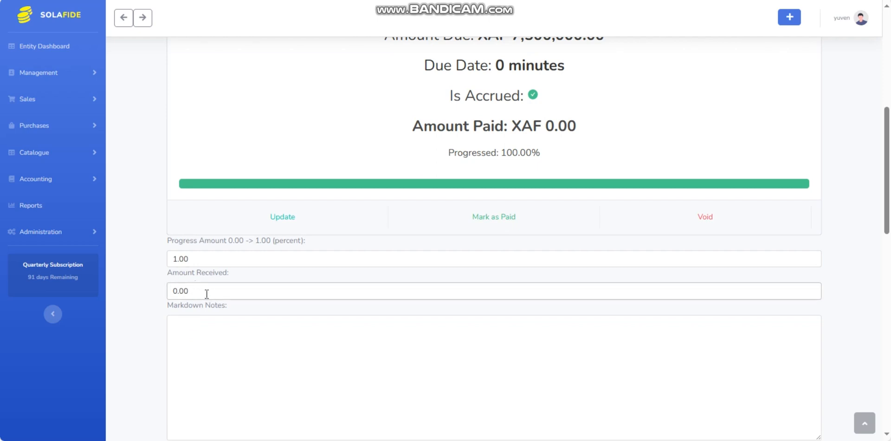
scroll(207, 293, "down", 2)
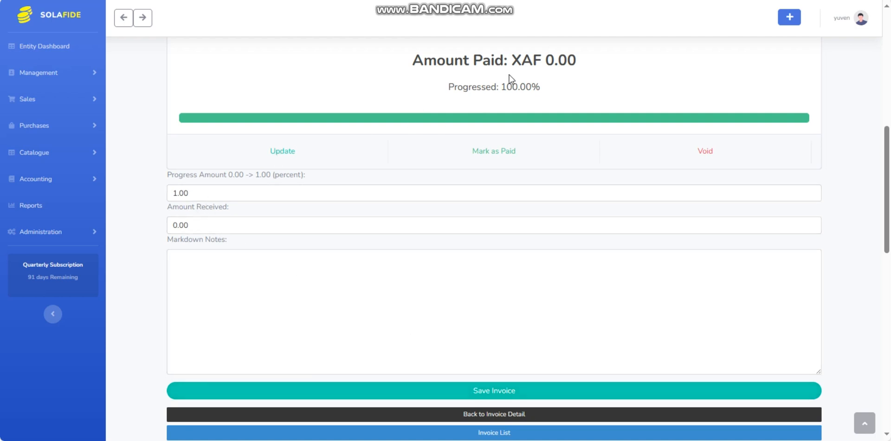
left_click(499, 157)
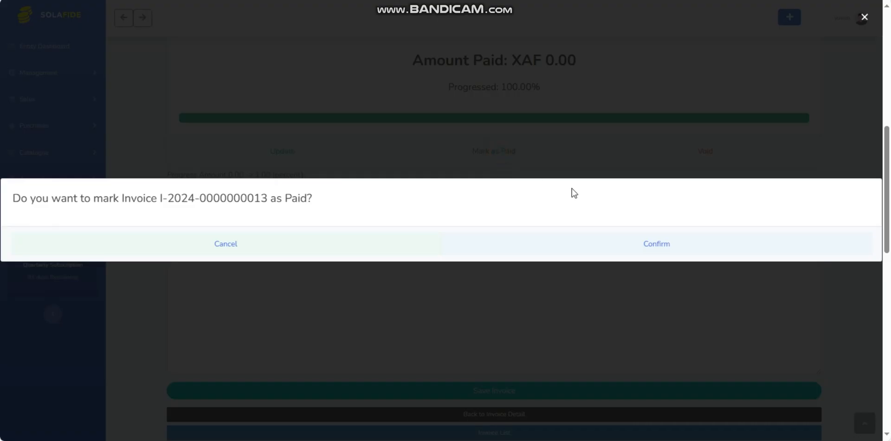
left_click(658, 245)
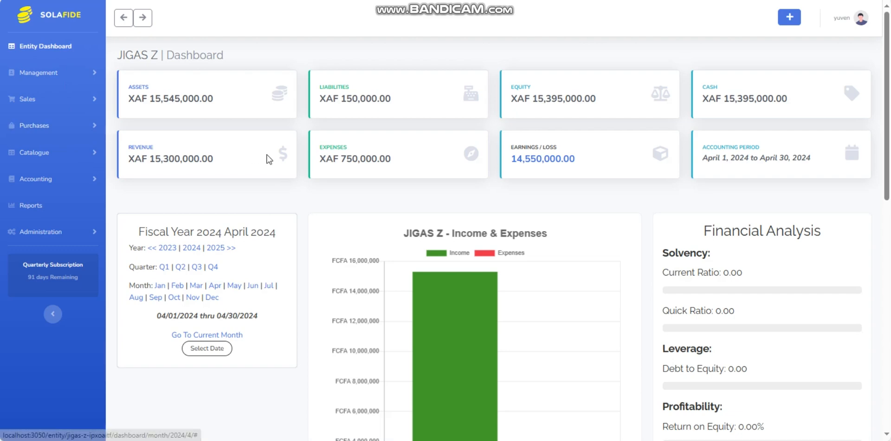
Step: Start a new purchase bill, keeping Laborex as the supplier
scroll(260, 160, "down", 3)
scroll(127, 128, "up", 2)
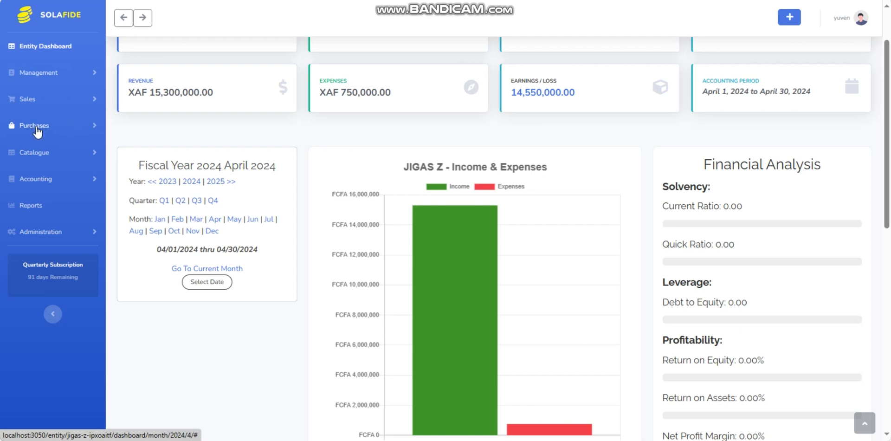
left_click(54, 125)
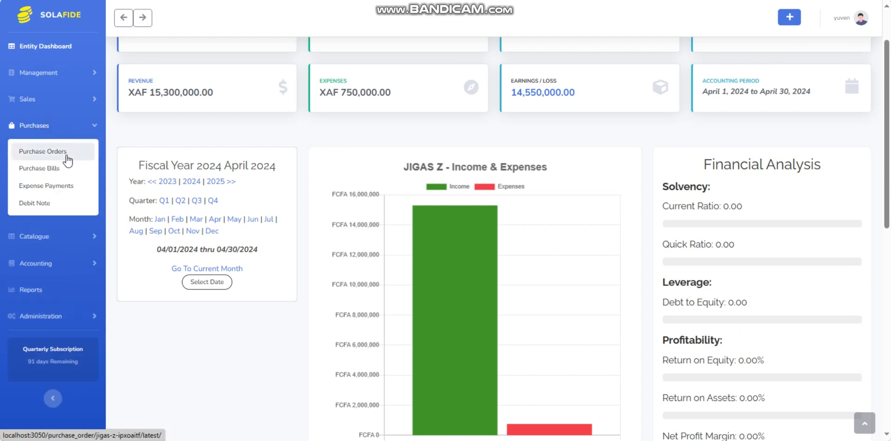
left_click(45, 174)
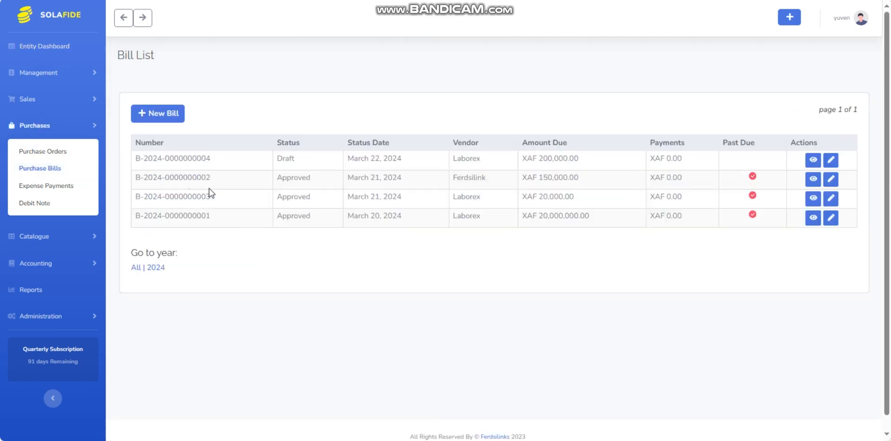
left_click(160, 116)
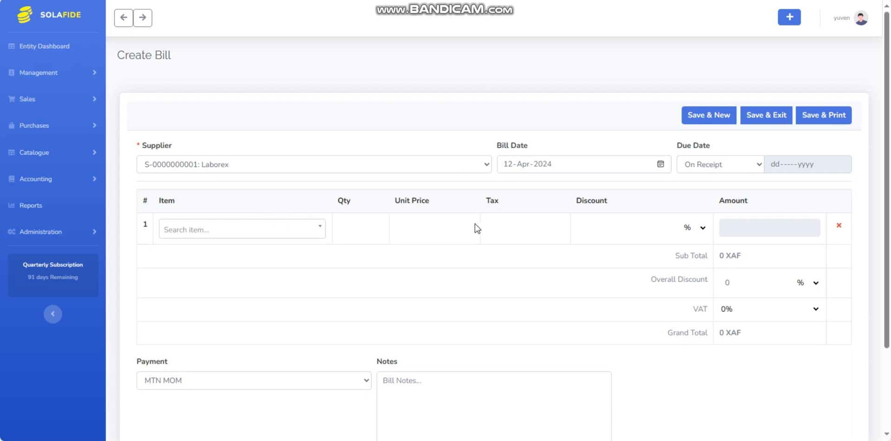
left_click(340, 227)
left_click(483, 167)
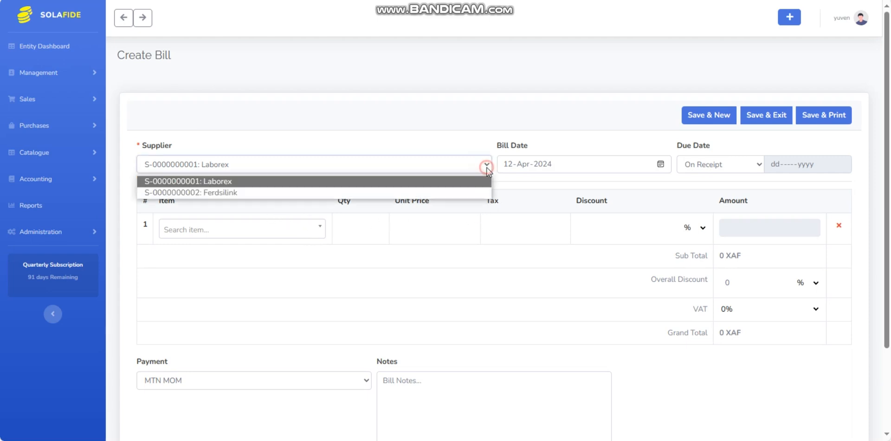
left_click(479, 165)
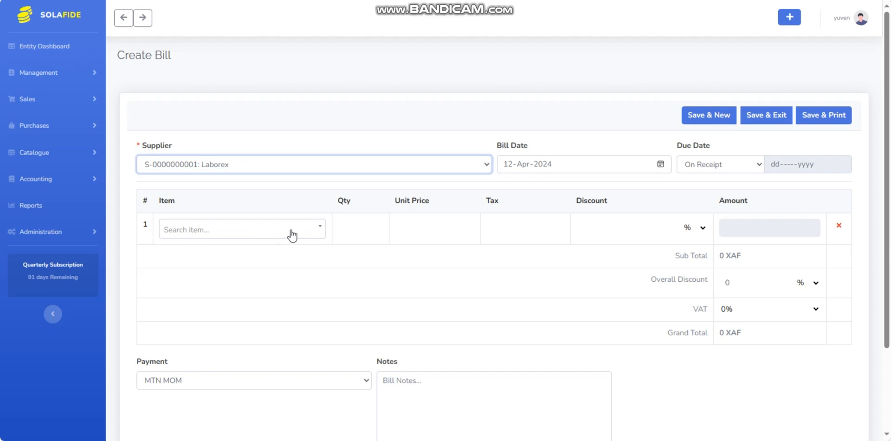
Step: Search for "h" and add HD PROJECTOR2 as the first bill item
left_click(310, 234)
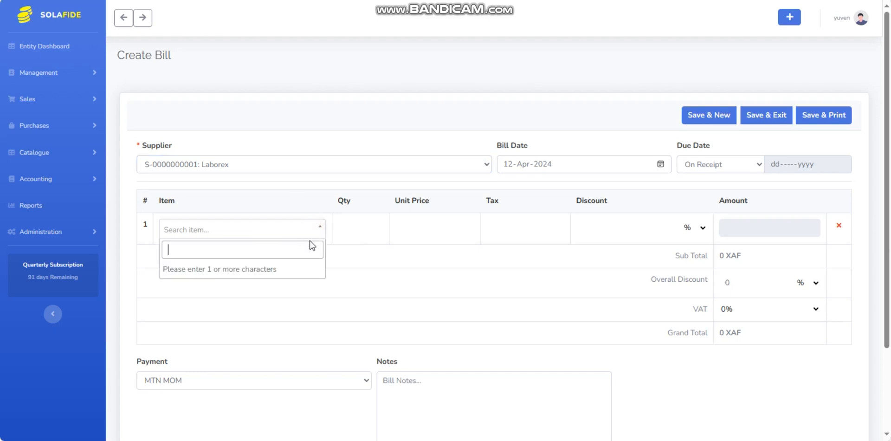
type("h")
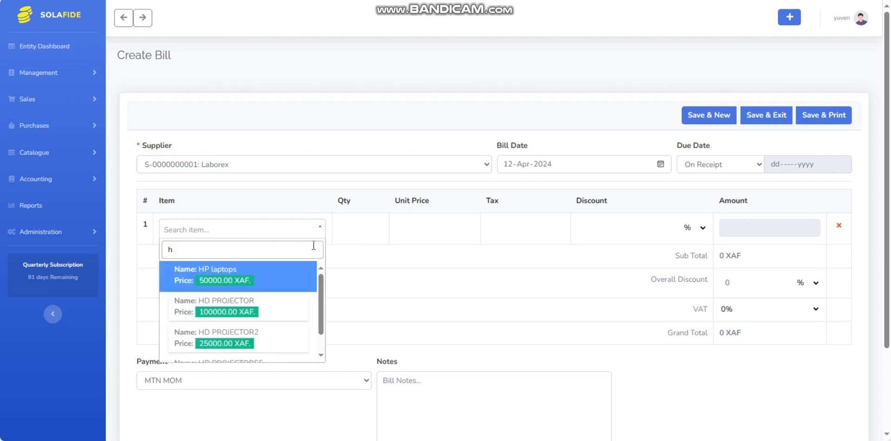
left_click(280, 344)
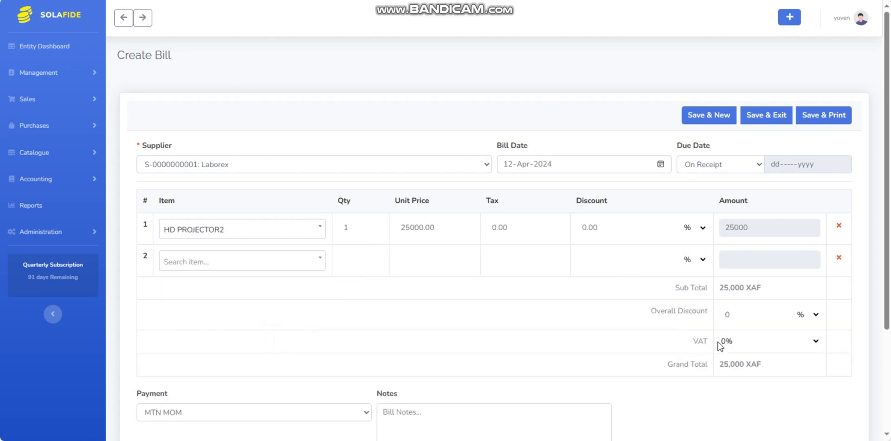
Step: Keep VAT at 0% and payment by MTN MOM, then save the bill and return to the bill list
left_click(814, 341)
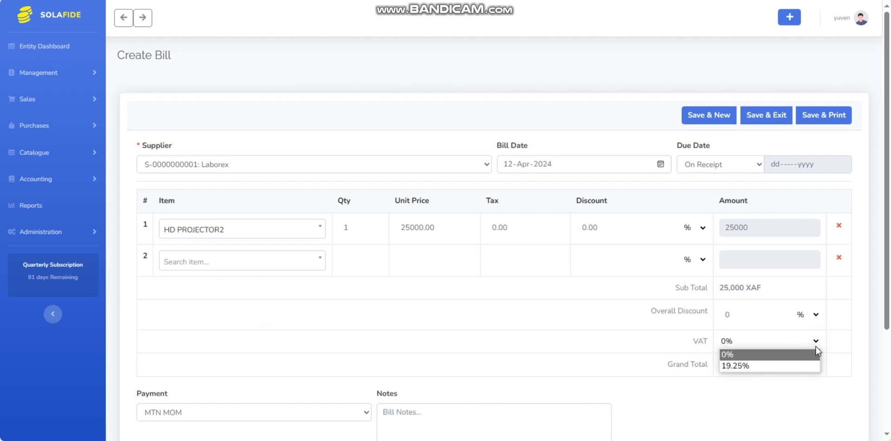
left_click(818, 343)
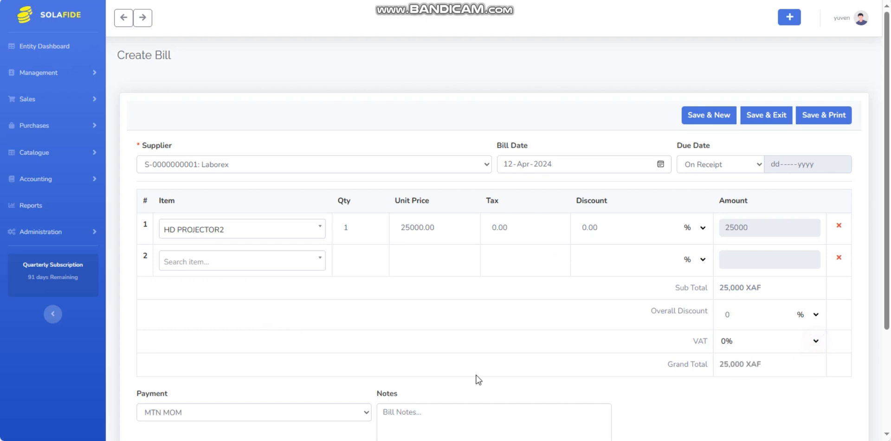
left_click(365, 413)
left_click(369, 414)
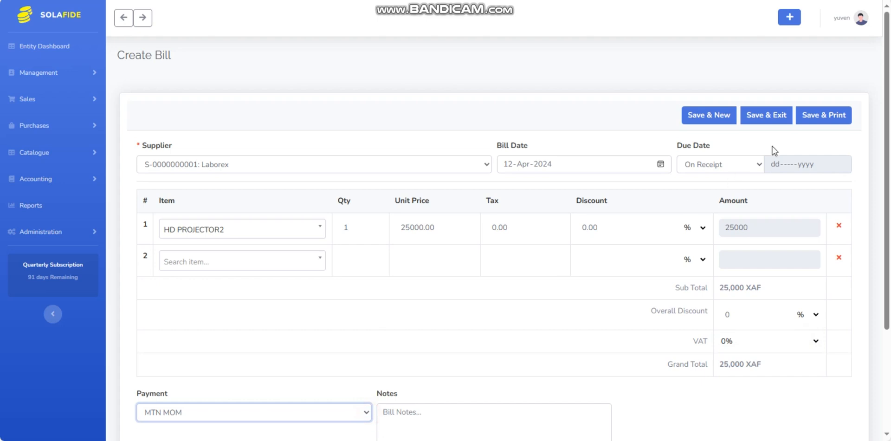
left_click(768, 120)
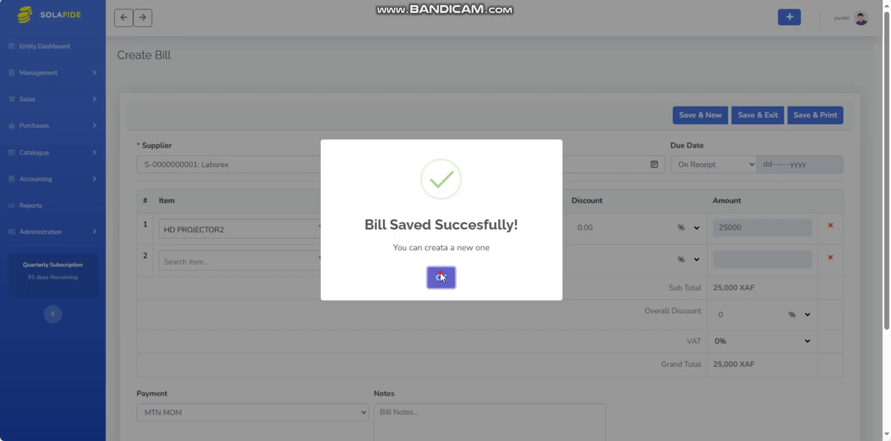
left_click(440, 274)
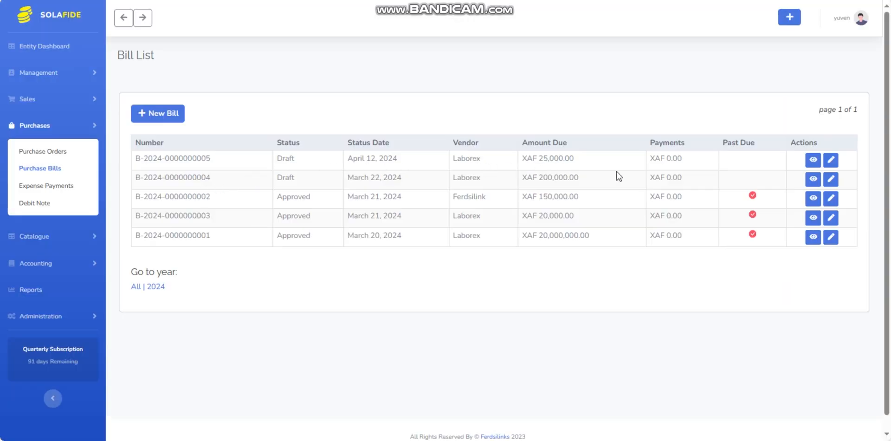
Step: Open the draft Laborex bill for XAF 25,000.00 and mark it as In Review
left_click(813, 162)
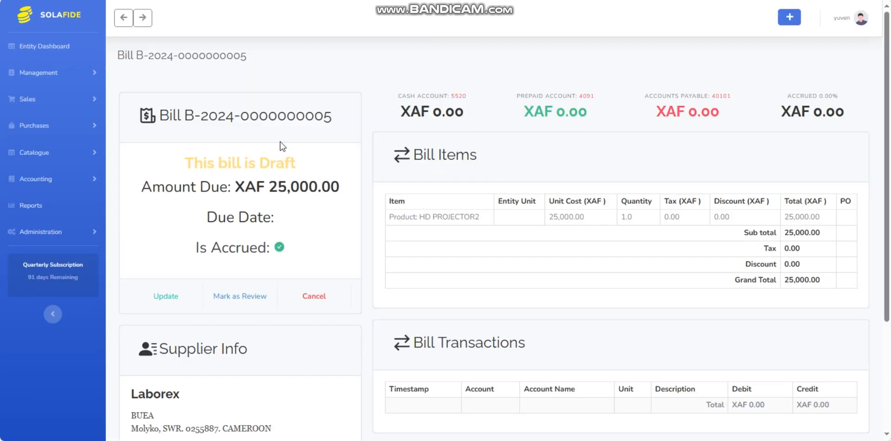
left_click(249, 297)
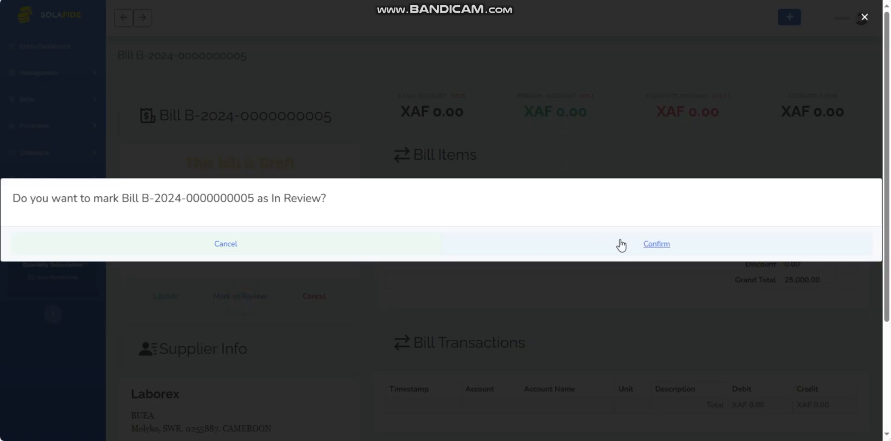
left_click(657, 252)
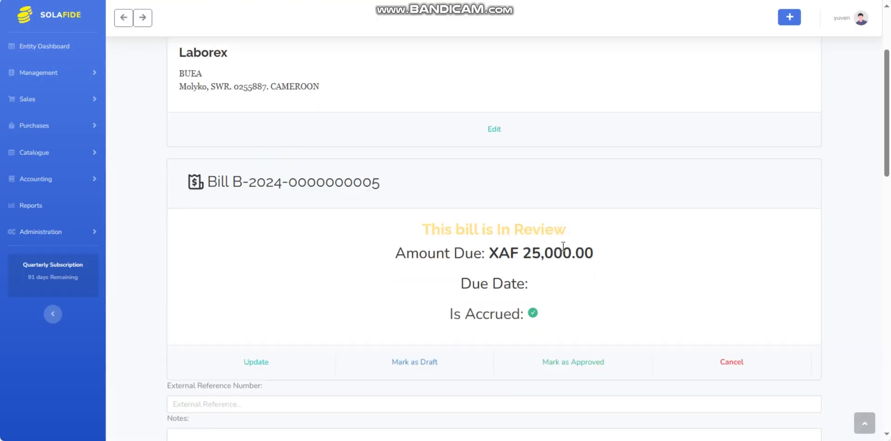
Step: Approve the Laborex bill that is in review
scroll(562, 246, "down", 2)
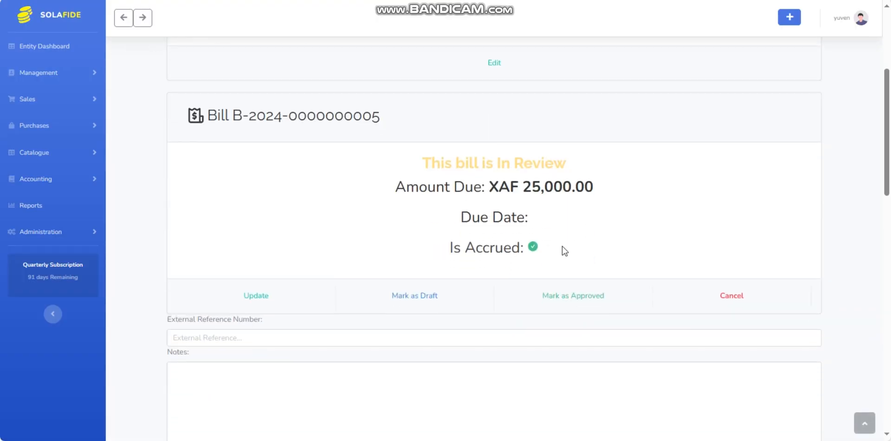
left_click(568, 299)
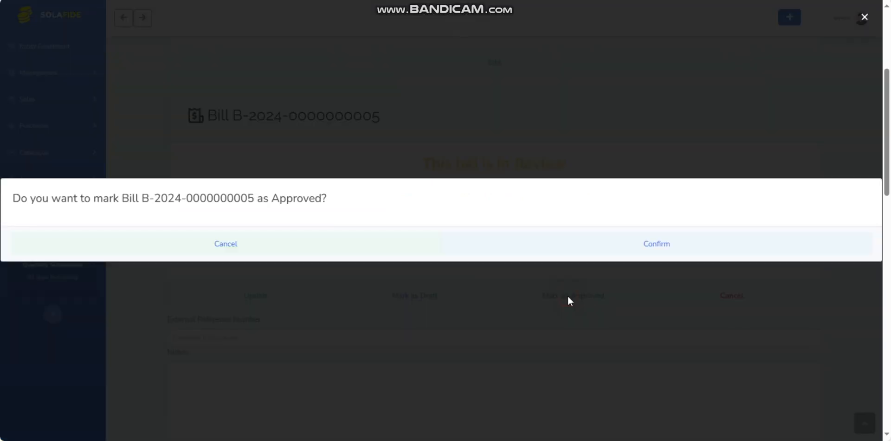
left_click(635, 255)
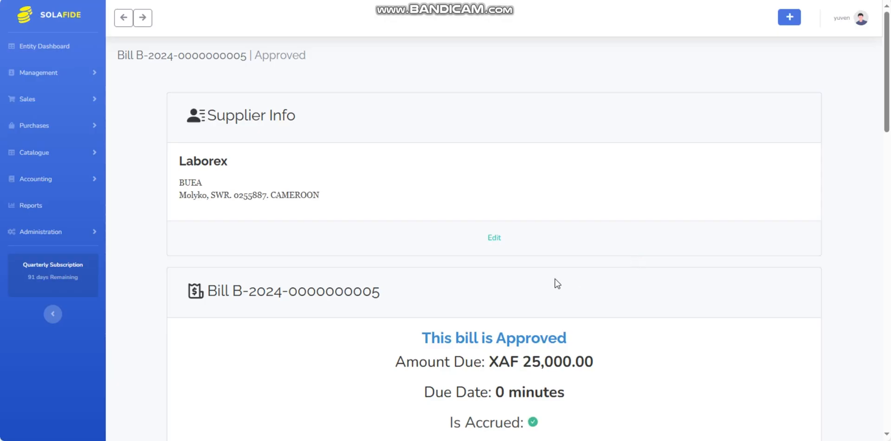
Step: Examine the approved bill's progress and amount paid fields, its items, and its bill and ledger states
scroll(557, 283, "down", 9)
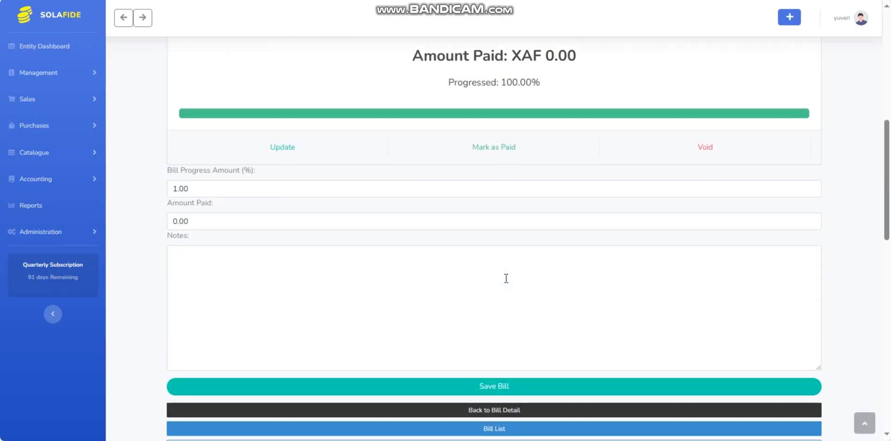
scroll(506, 279, "up", 2)
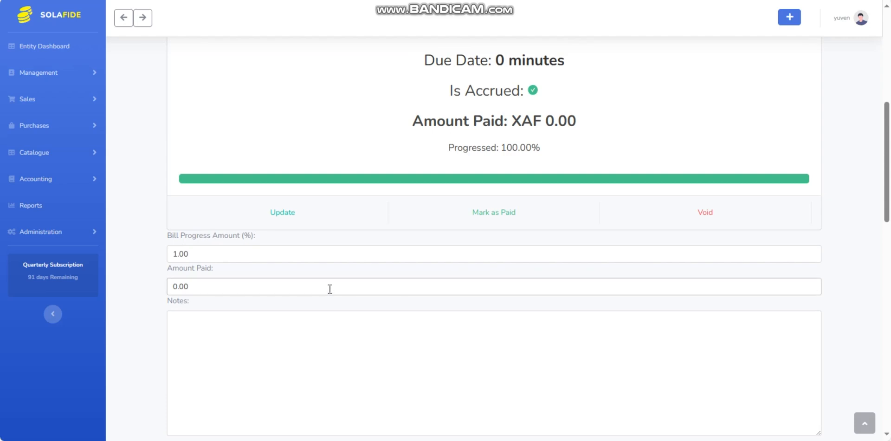
scroll(331, 288, "down", 10)
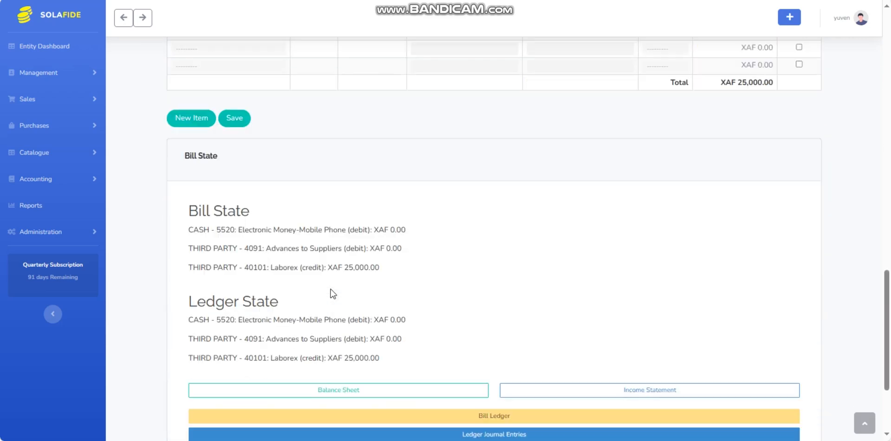
scroll(325, 250, "down", 2)
scroll(320, 211, "up", 12)
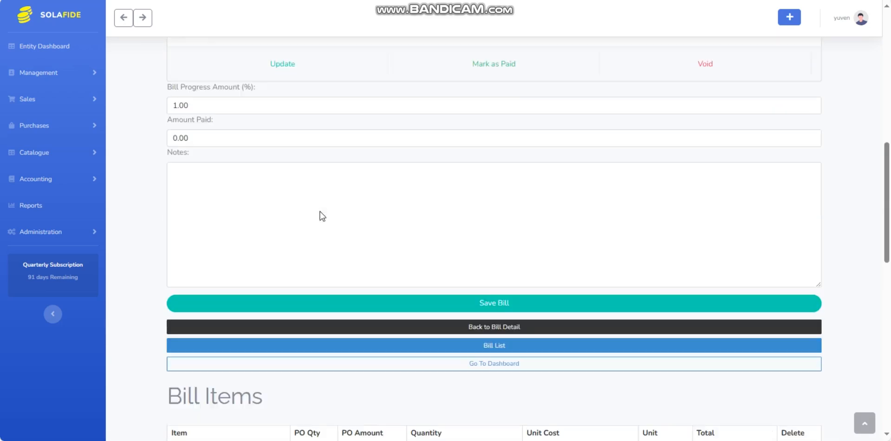
scroll(319, 210, "up", 3)
left_click(184, 288)
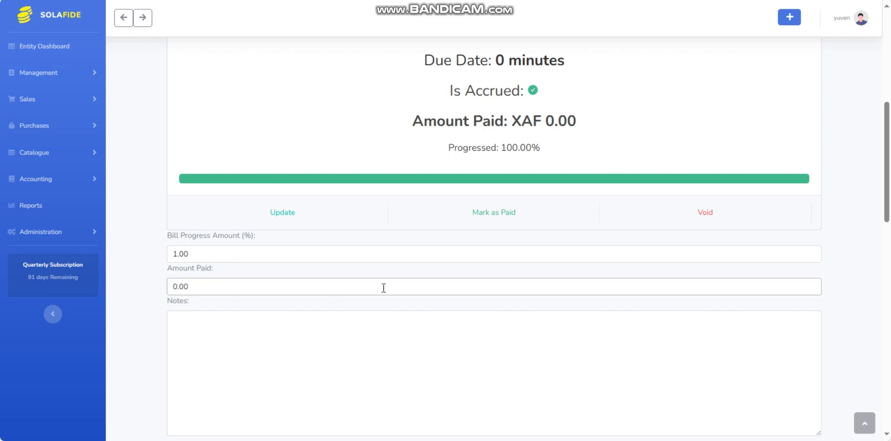
scroll(383, 319, "down", 4)
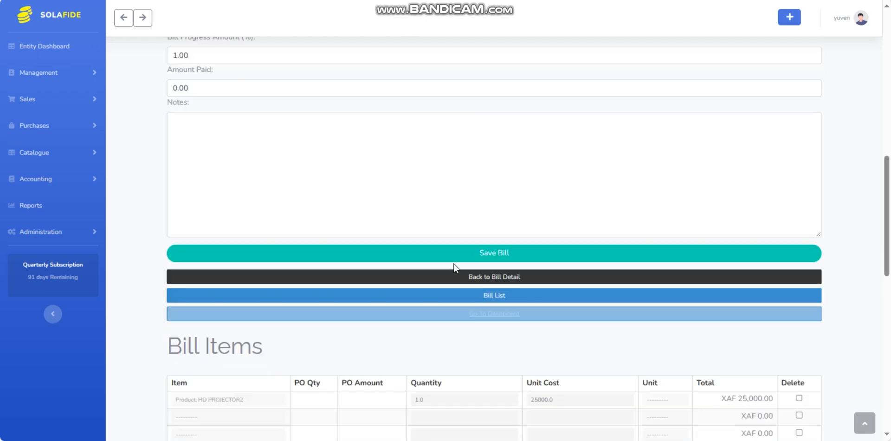
scroll(483, 258, "up", 4)
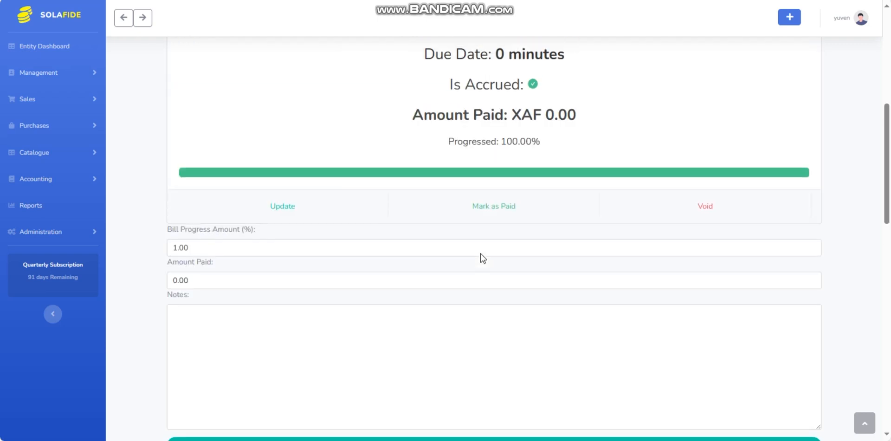
Step: Mark the approved Laborex bill as Paid and confirm the change
left_click(489, 213)
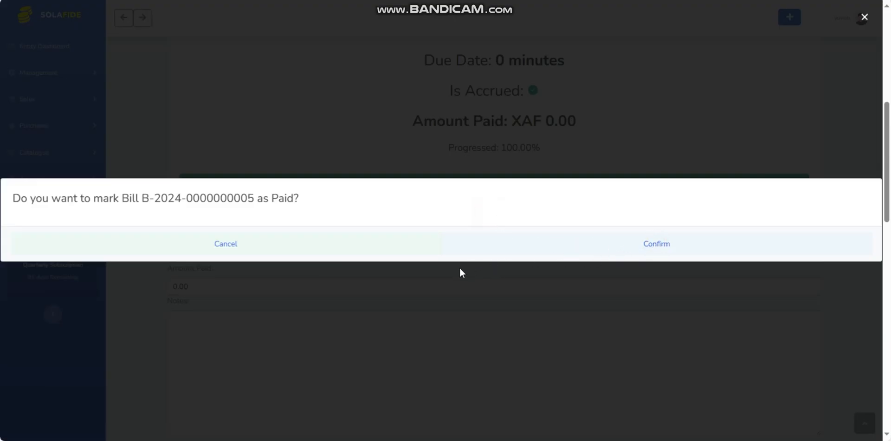
key("Return")
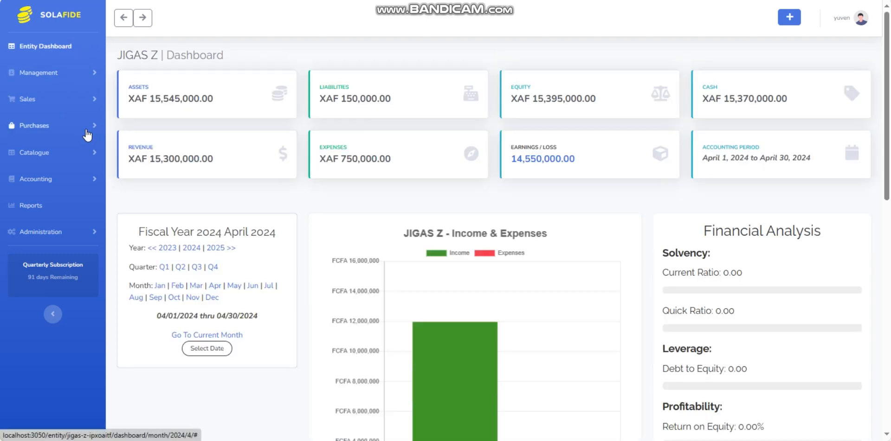
Step: Start a new purchase order and title it "Dell pinters"
left_click(85, 129)
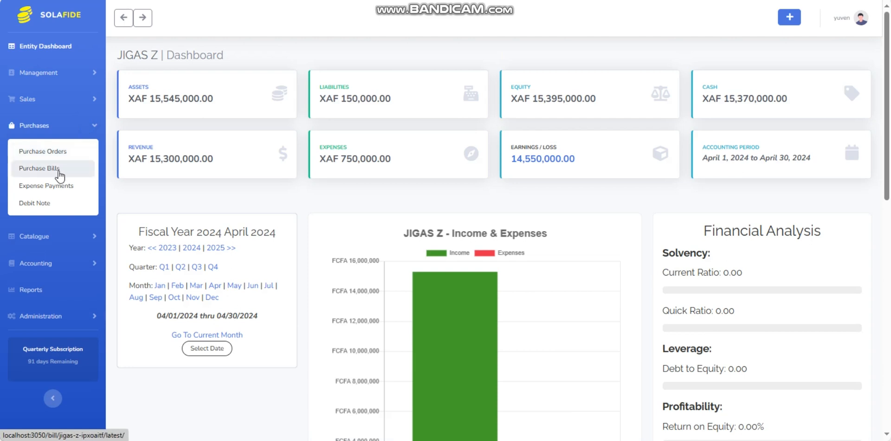
left_click(74, 151)
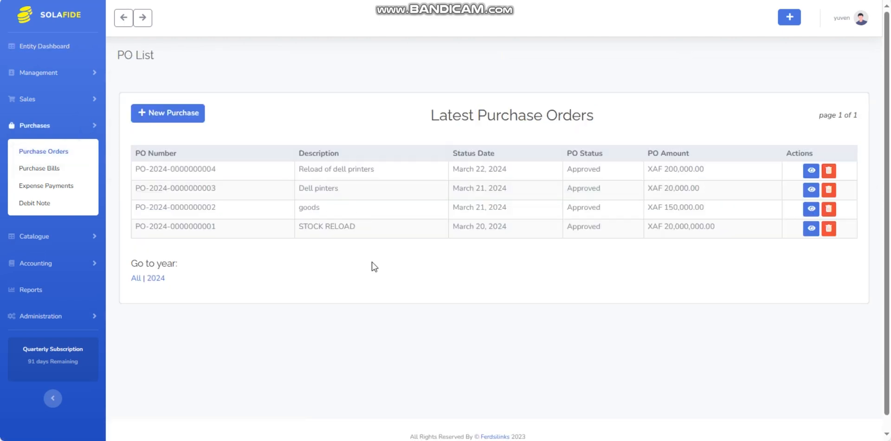
left_click(175, 117)
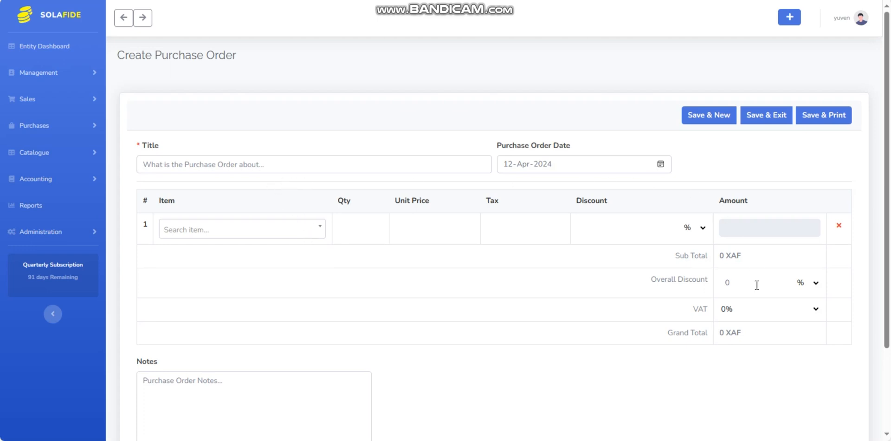
left_click(263, 168)
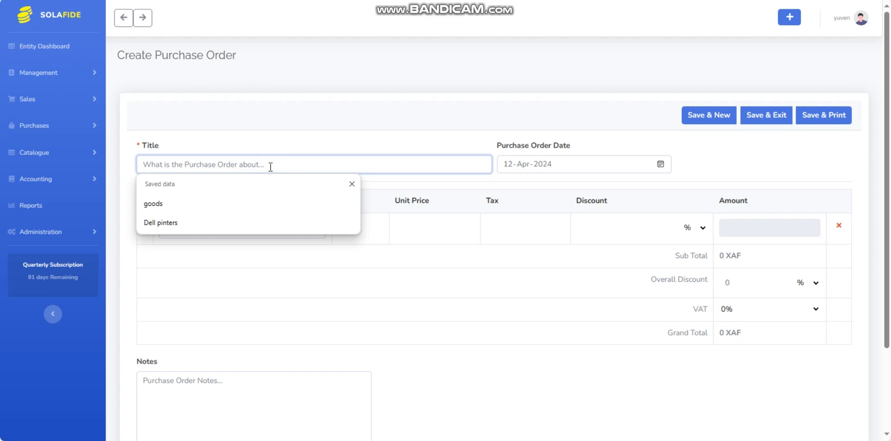
left_click(216, 227)
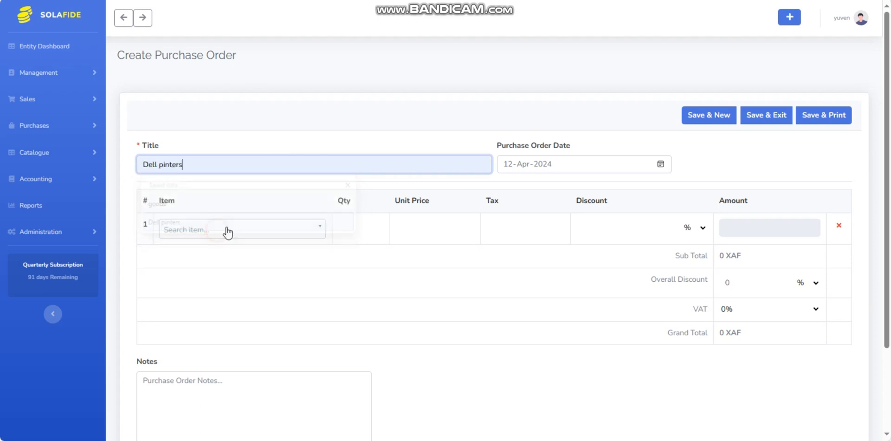
Step: Add the DELL Printers item to the purchase order, then save the order and exit
left_click(248, 234)
type("de")
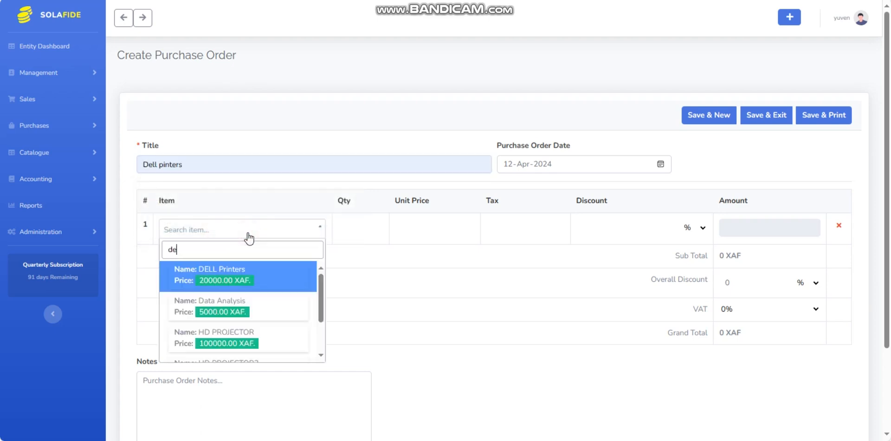
left_click(262, 280)
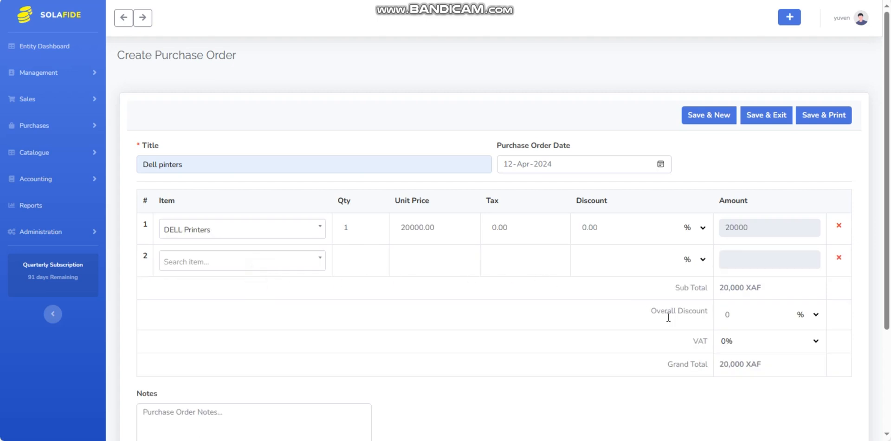
left_click(762, 118)
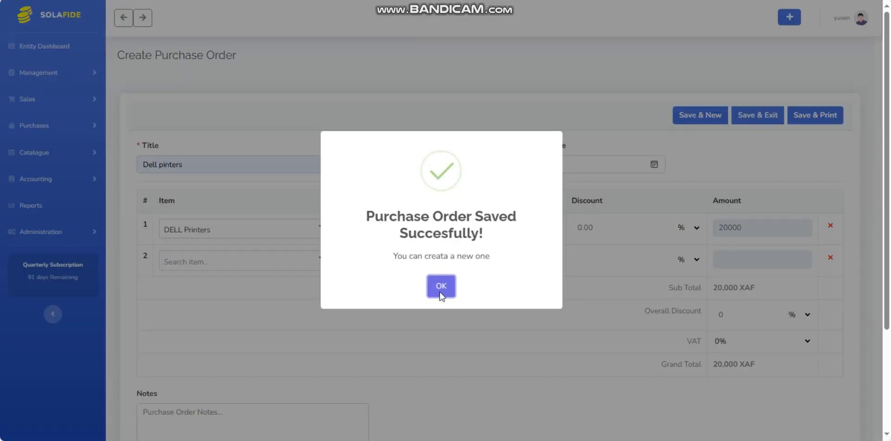
left_click(439, 292)
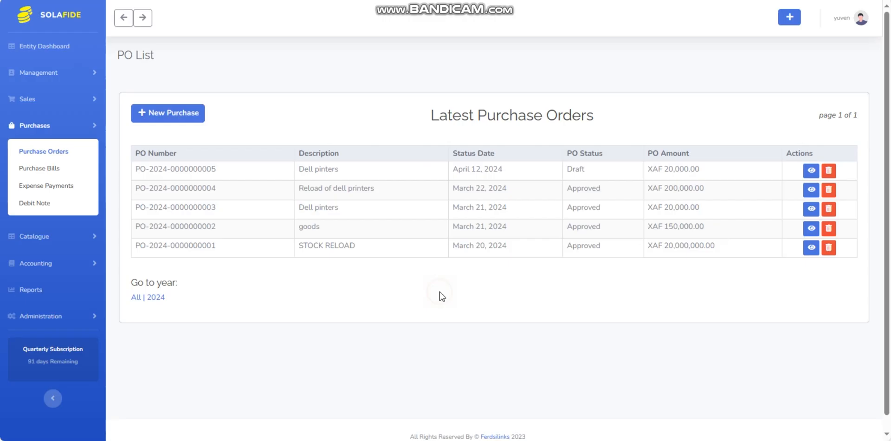
Step: Open the draft "Dell pinters" purchase order and mark it as In Review
left_click(813, 174)
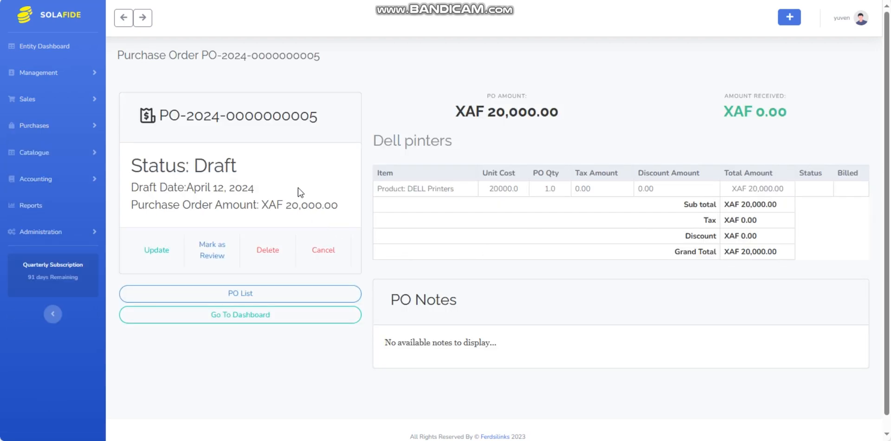
left_click(212, 255)
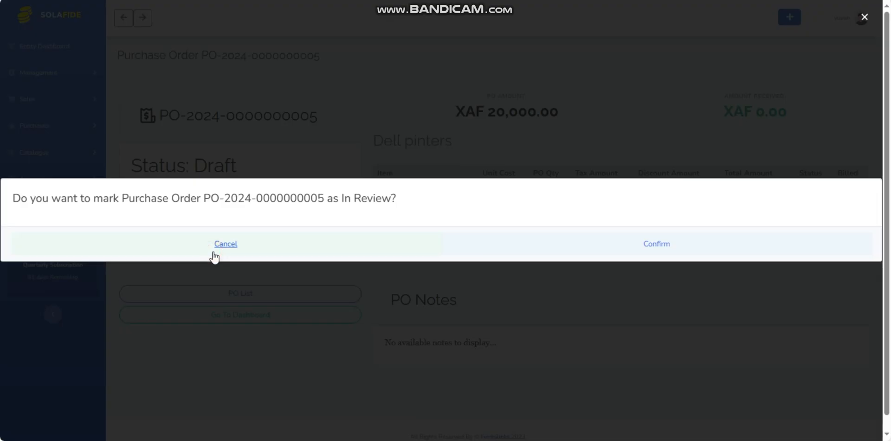
left_click(655, 244)
Step: Mark the purchase order in review as Approved and confirm the change
scroll(628, 267, "down", 2)
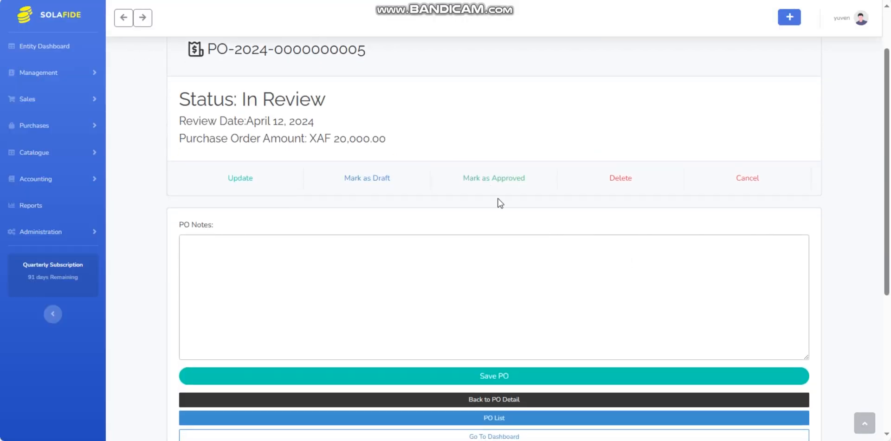
left_click(490, 186)
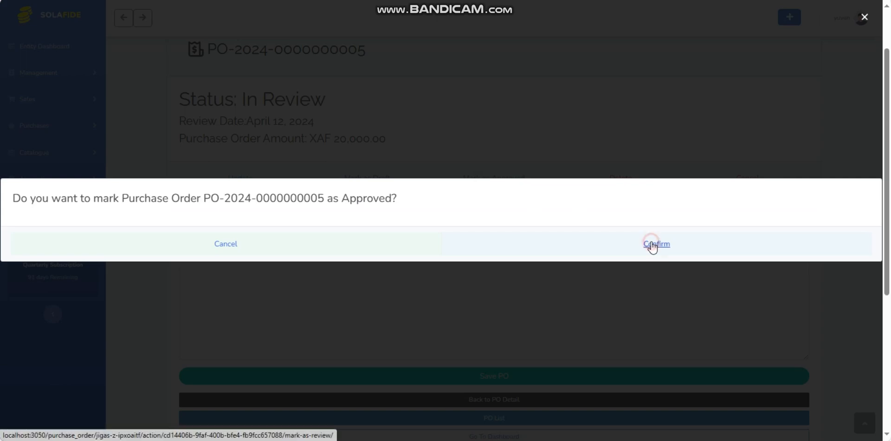
left_click(652, 246)
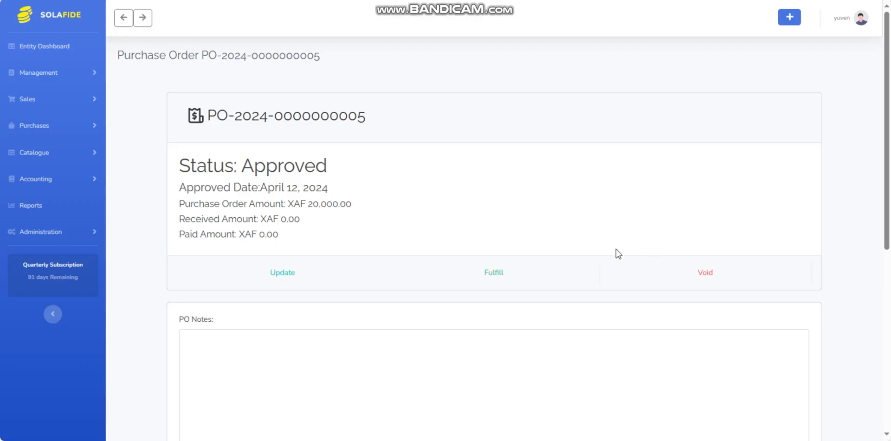
Step: Set the DELL Printers item's status to Ordered in the purchase order items and save
scroll(616, 254, "down", 7)
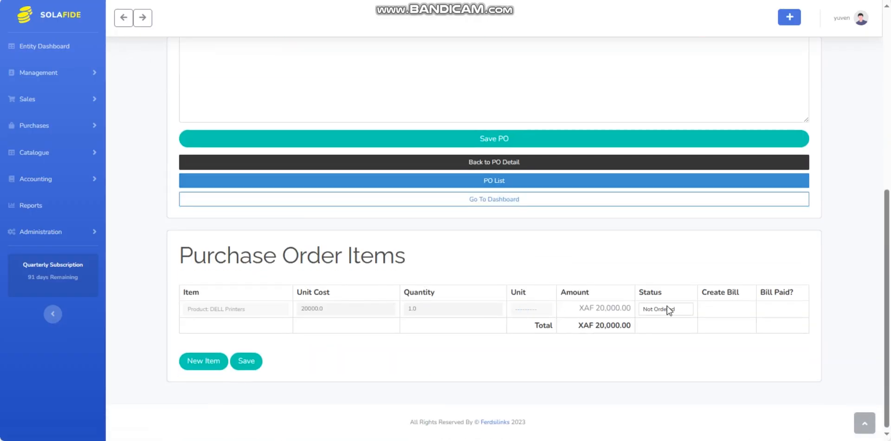
left_click(677, 309)
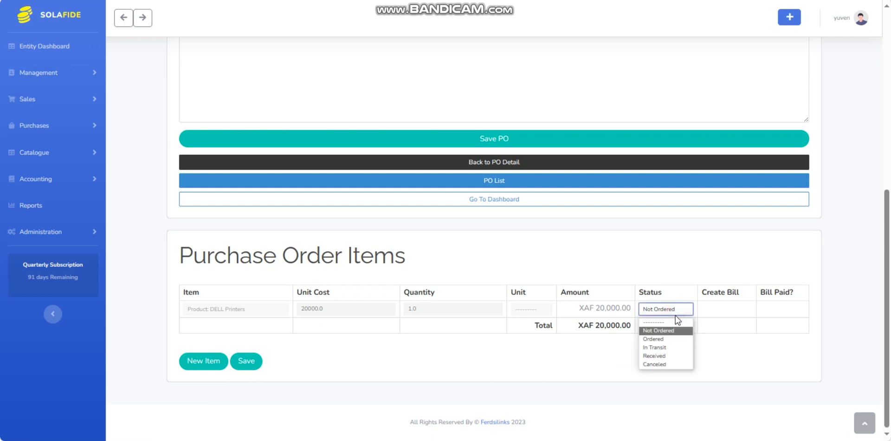
left_click(674, 339)
left_click(248, 361)
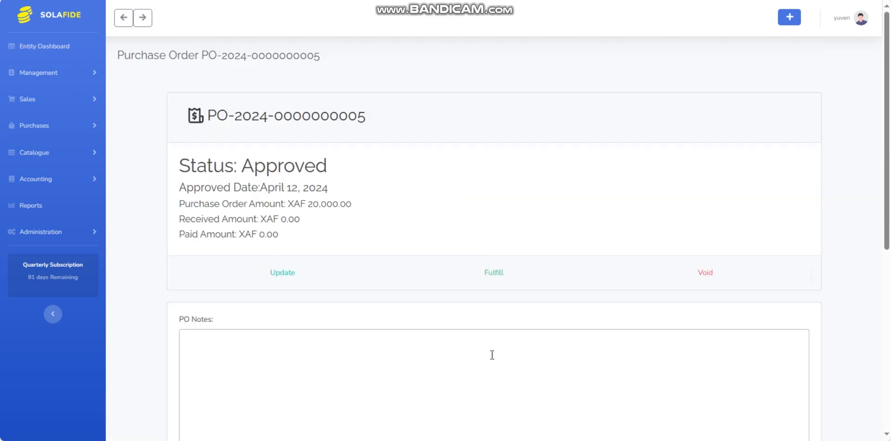
Step: Create a bill from the ordered DELL Printers item, save it and exit to the bill list
scroll(492, 356, "down", 4)
scroll(496, 359, "down", 3)
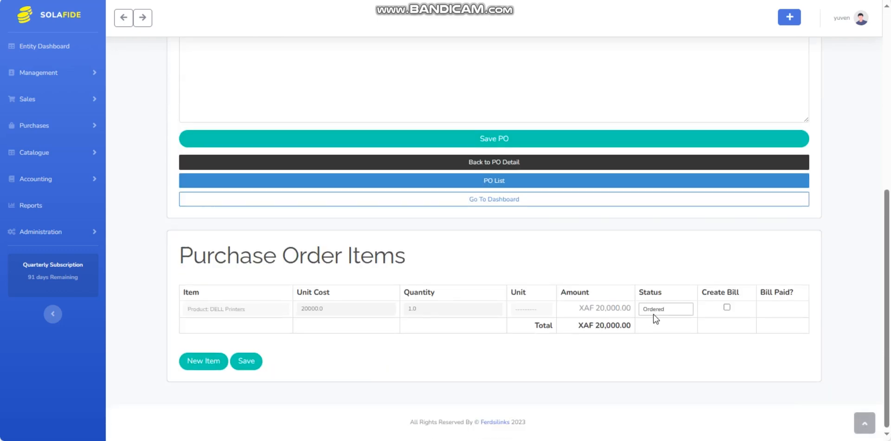
left_click(671, 310)
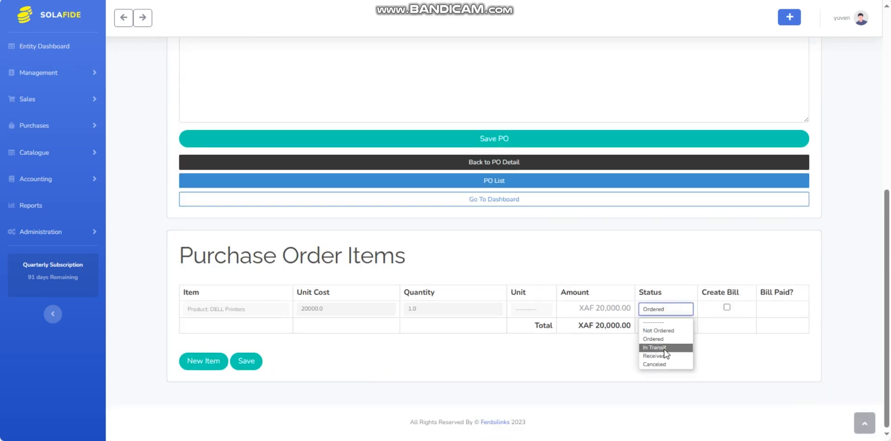
left_click(613, 361)
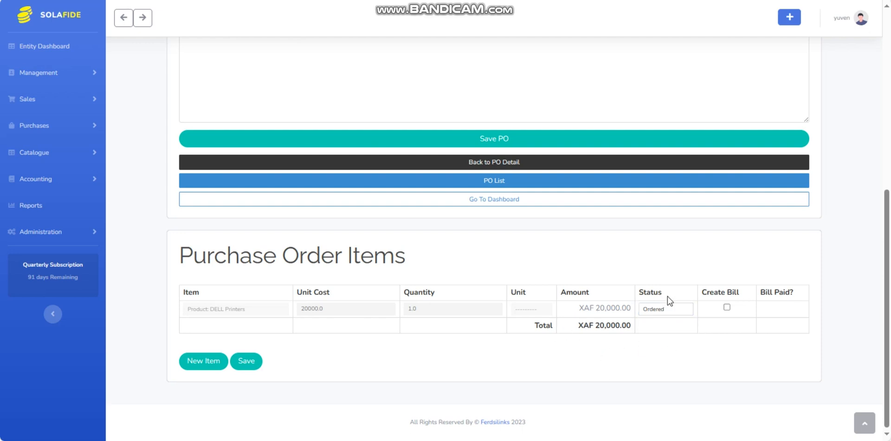
left_click(727, 308)
left_click(246, 361)
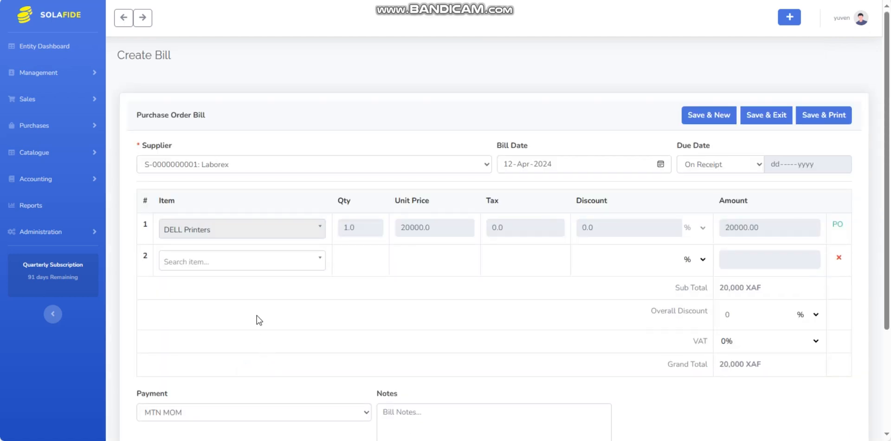
left_click(766, 122)
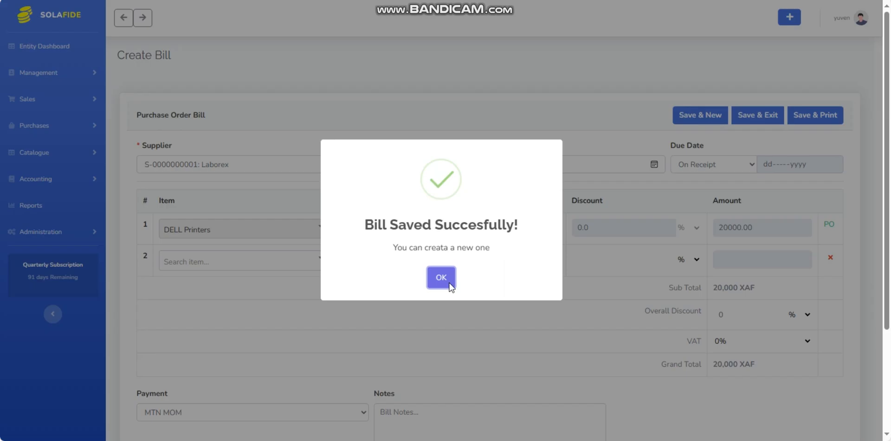
left_click(446, 280)
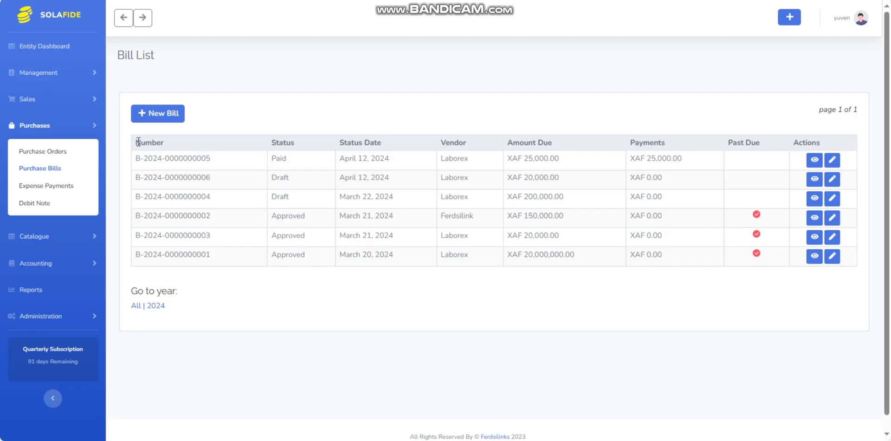
Step: Check the entity dashboard's financial totals and its income and expenses chart
left_click(55, 52)
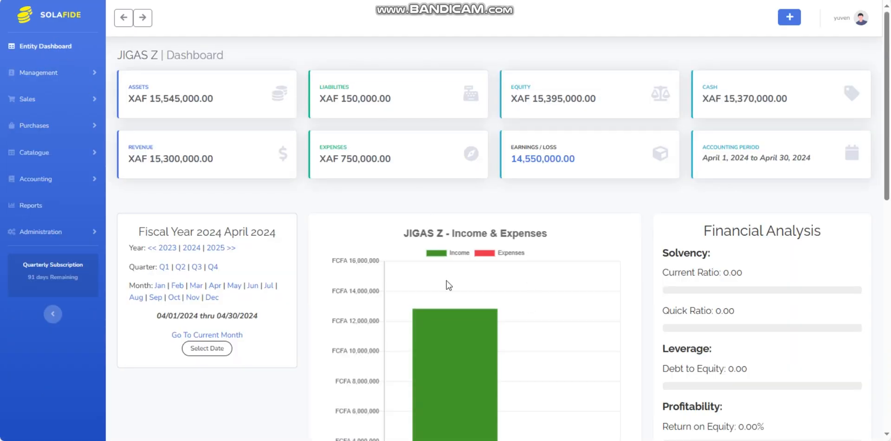
scroll(480, 296, "down", 2)
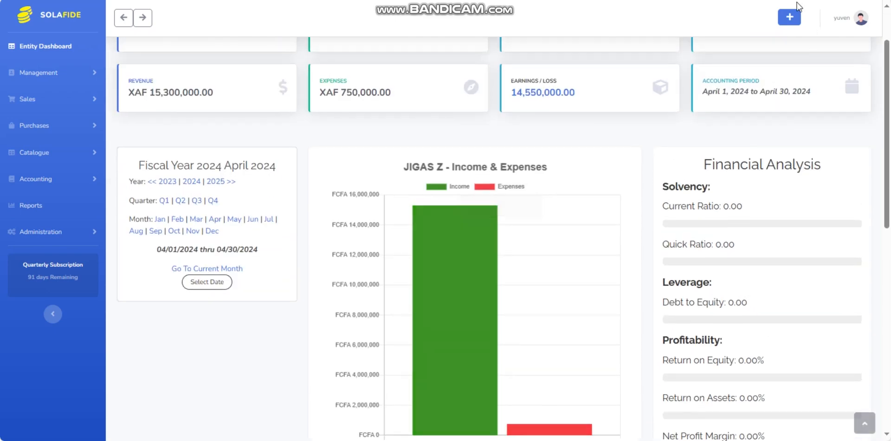
scroll(773, 87, "up", 2)
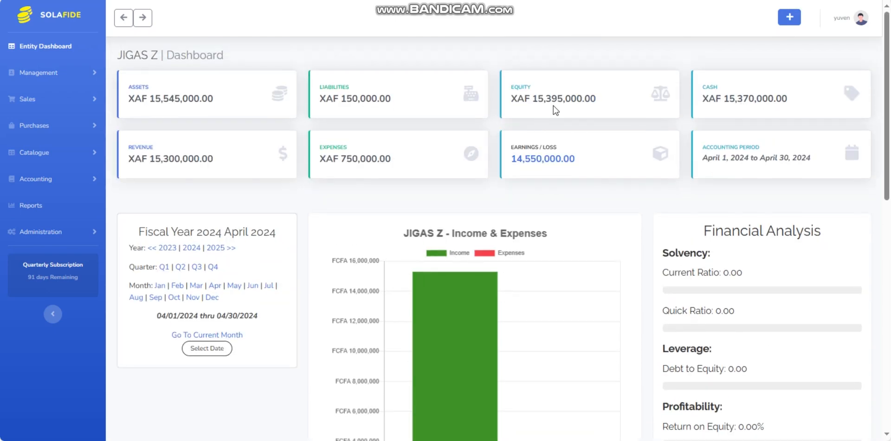